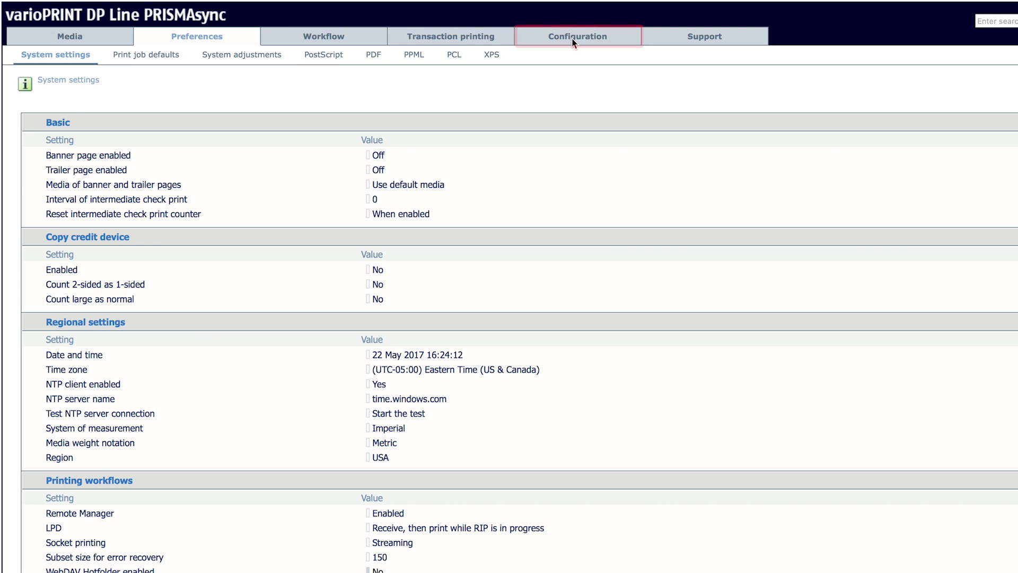
From Configuration > Groups, view the Operators group's access rights without changing them
{"action": "left_click", "coordinate": [573, 38]}
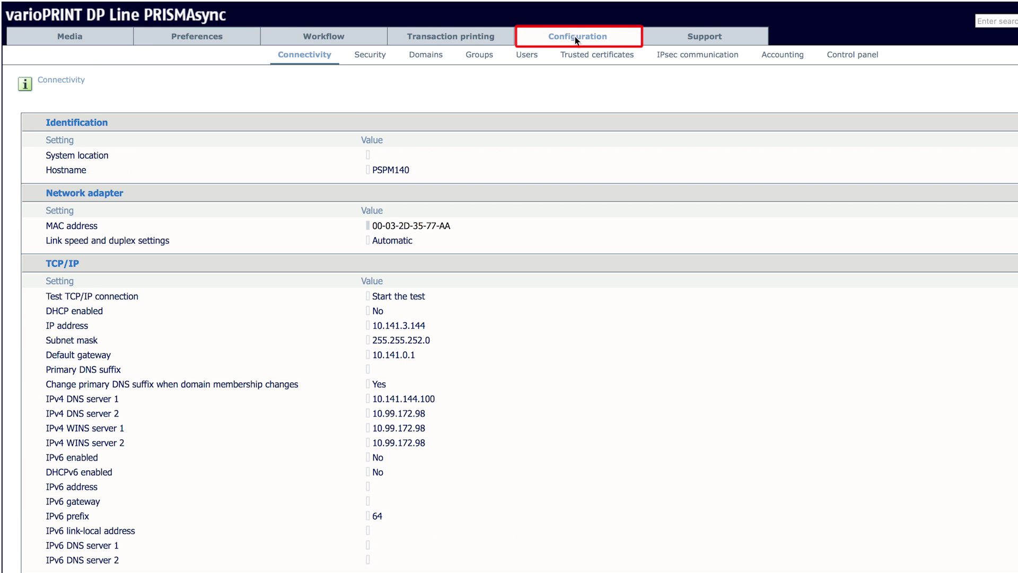
{"action": "left_click", "coordinate": [482, 55]}
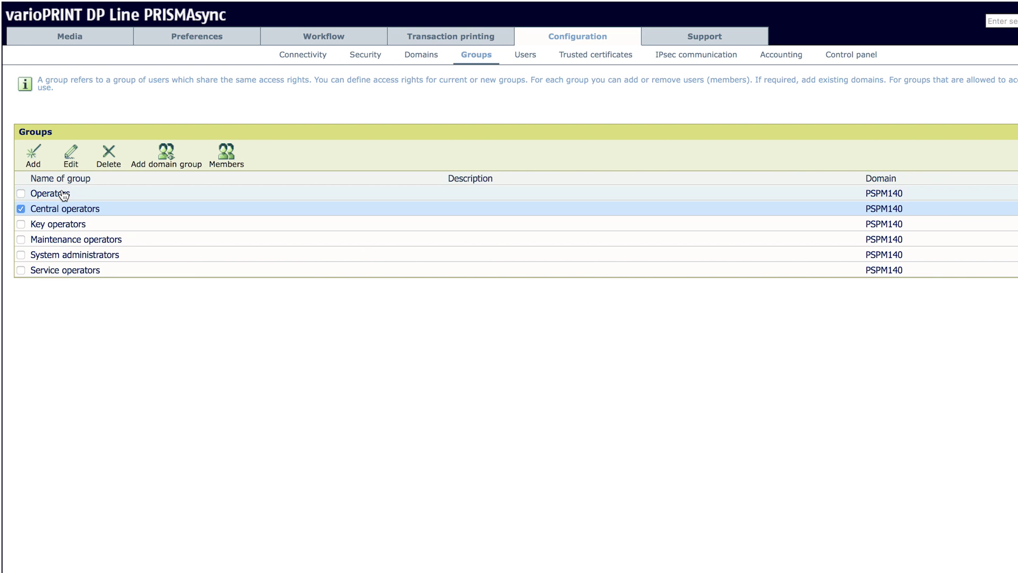
{"action": "left_click", "coordinate": [22, 193]}
{"action": "left_click", "coordinate": [21, 208]}
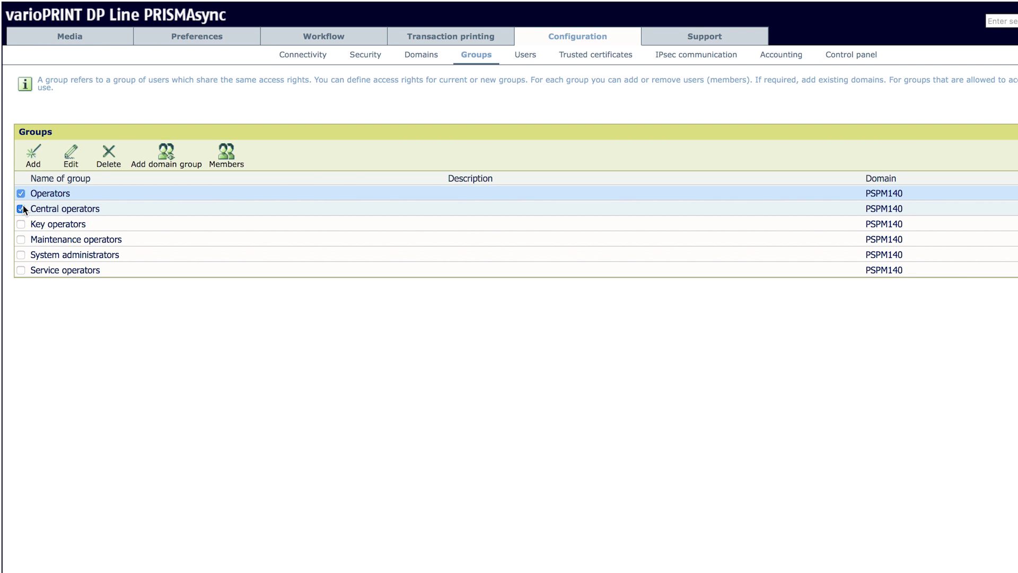
{"action": "left_click", "coordinate": [71, 158]}
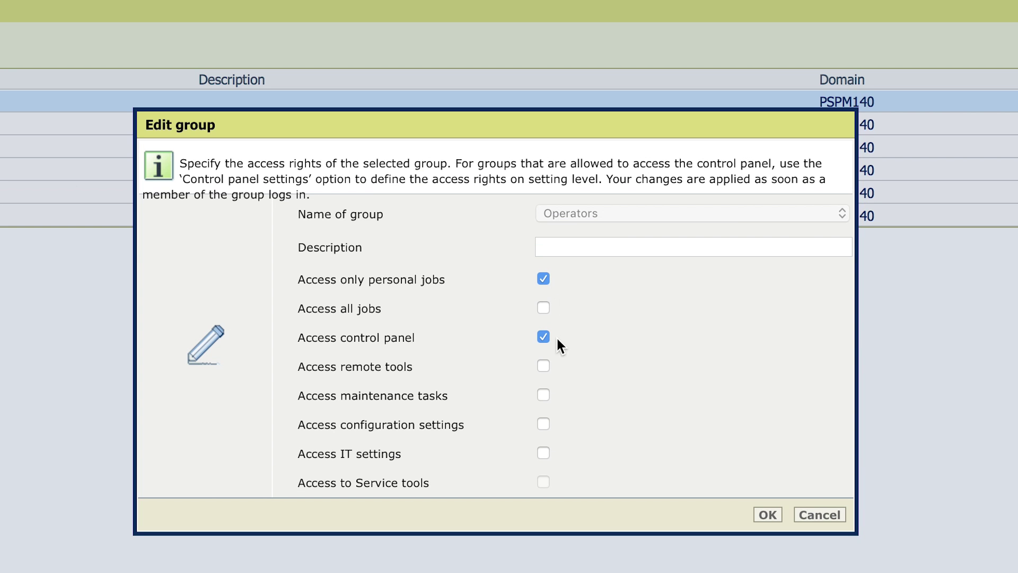
{"action": "left_click", "coordinate": [768, 516]}
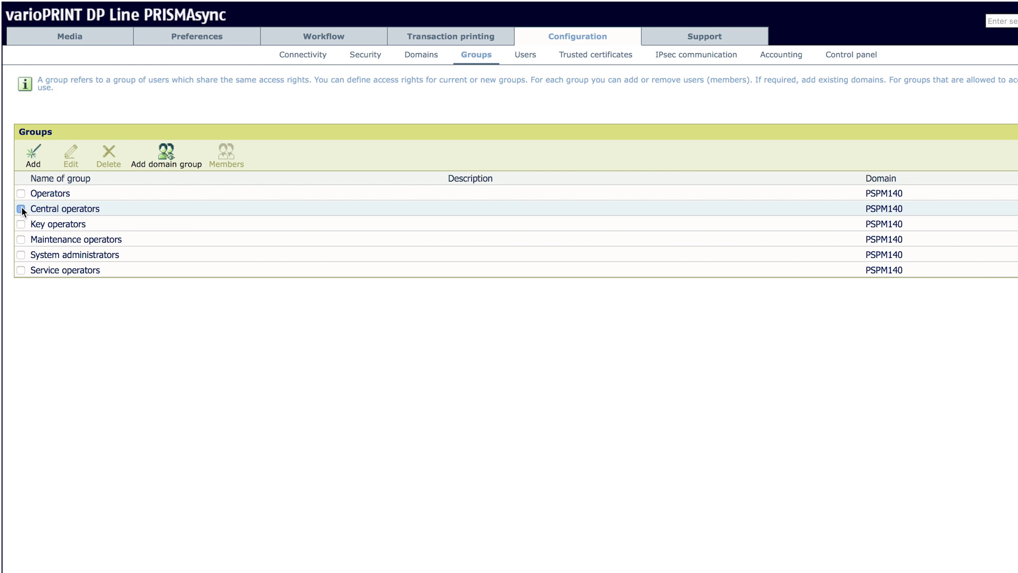
Create group 'Shift 1 Op' described as '1st Shift Operator', removing remote tools and maintenance access
{"action": "left_click", "coordinate": [35, 161]}
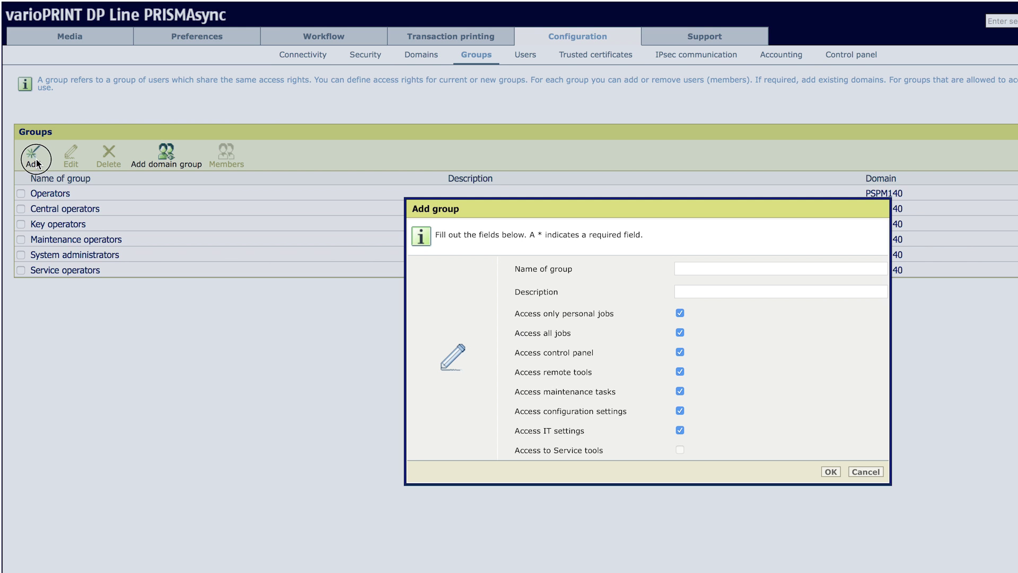
{"action": "left_click", "coordinate": [683, 270]}
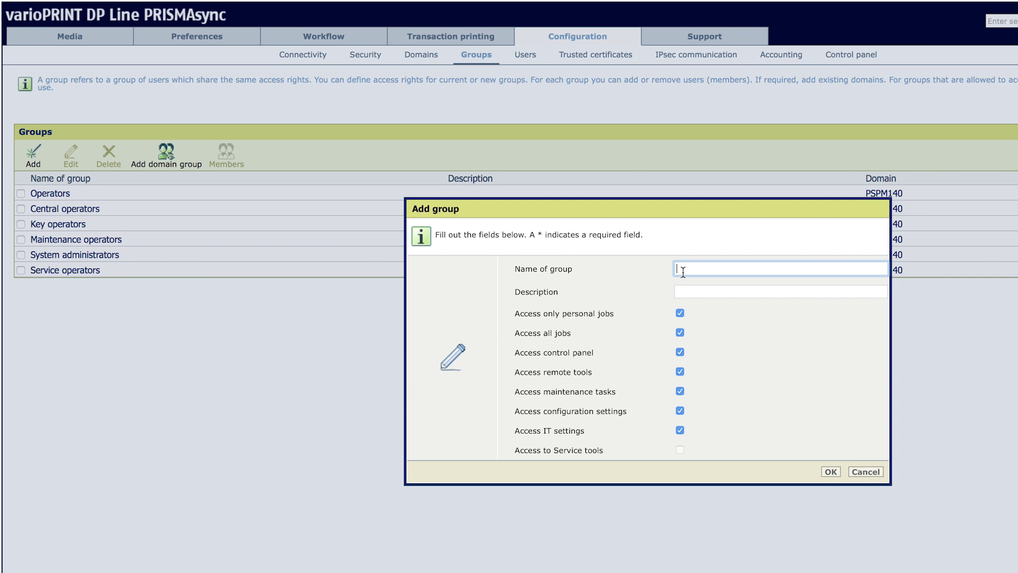
{"action": "type", "text": "Shift 1 Op"}
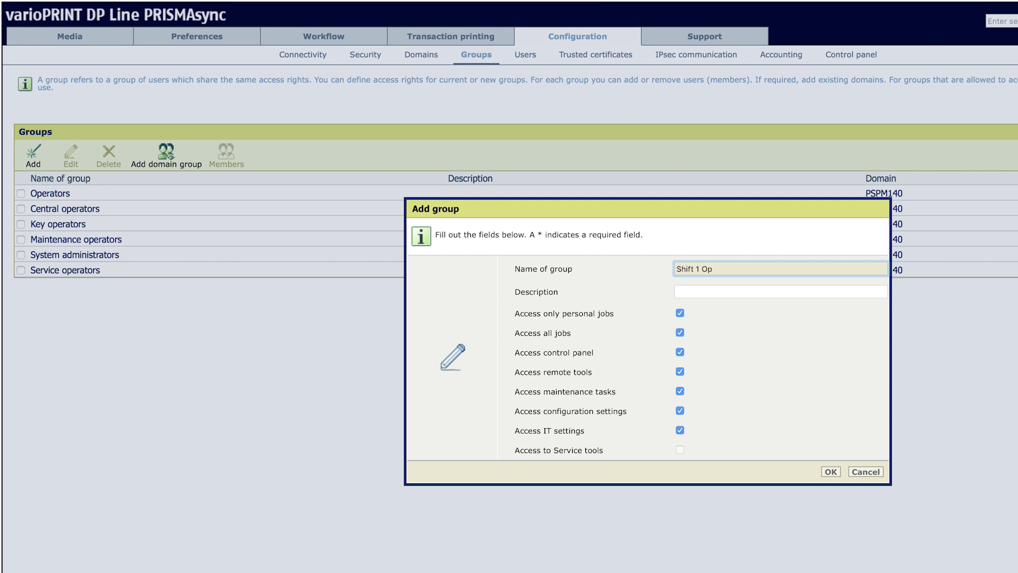
{"action": "key", "text": "Tab"}
{"action": "type", "text": "1st Shift Operator"}
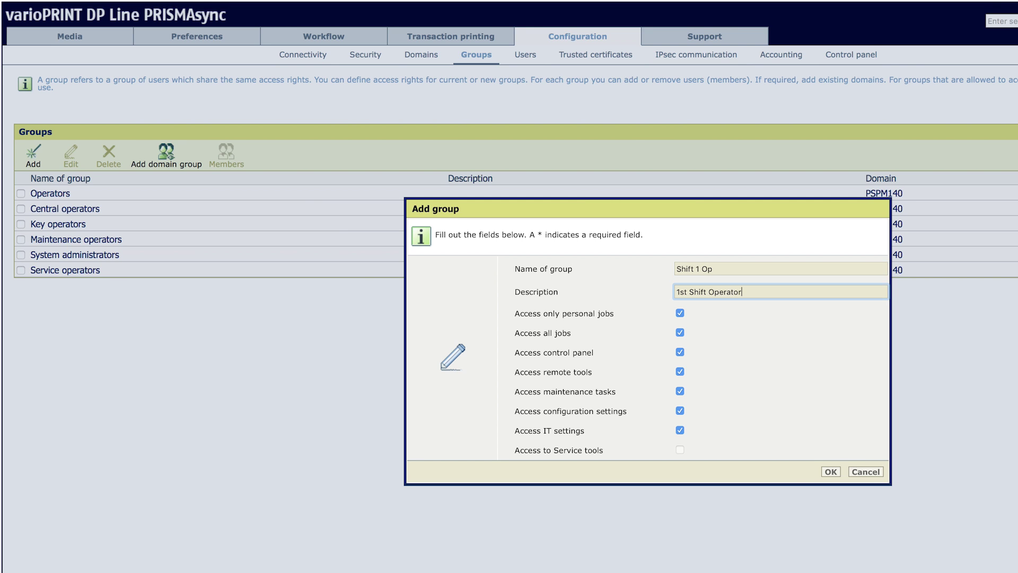
{"action": "left_click", "coordinate": [680, 371]}
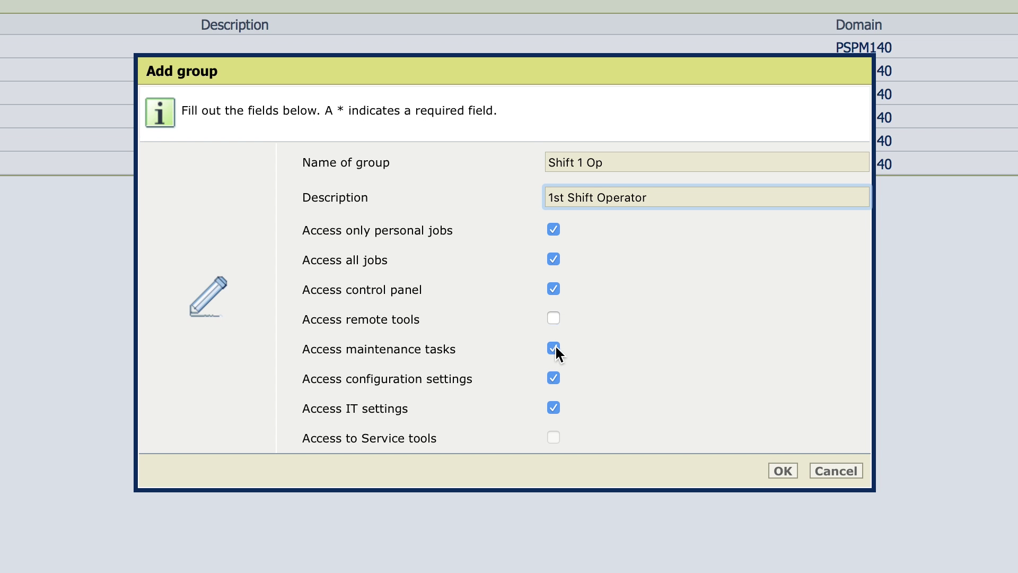
{"action": "left_click", "coordinate": [680, 390]}
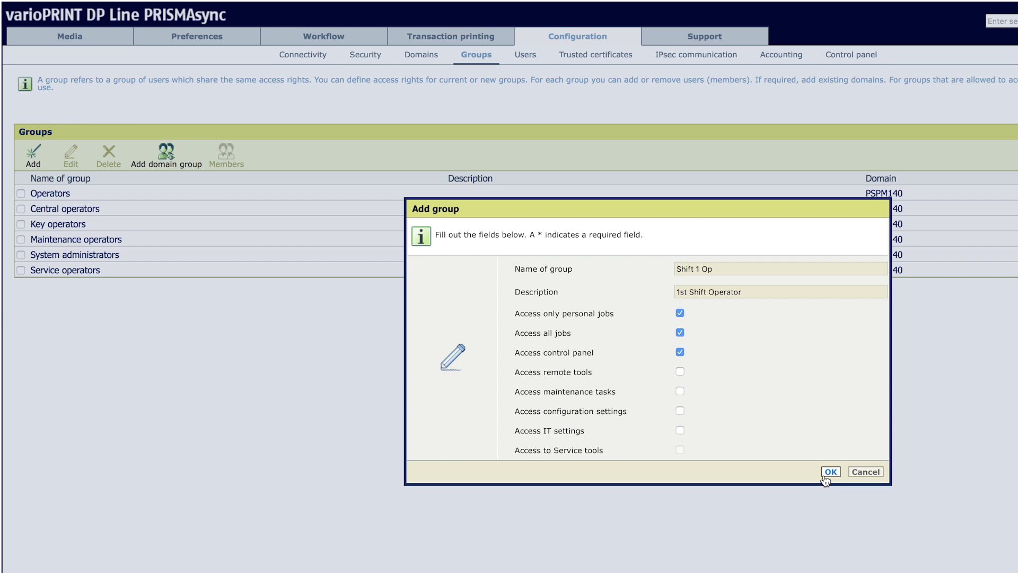
{"action": "left_click", "coordinate": [783, 471]}
{"action": "left_click", "coordinate": [831, 471]}
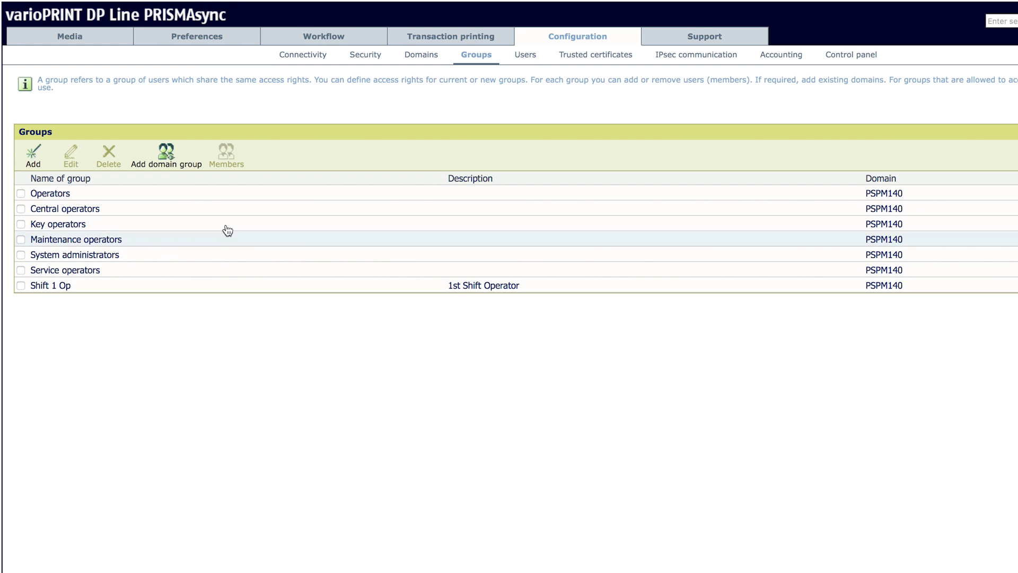
Add user 'Shift 1 Op' with a full name and password on the Users page
{"action": "left_click", "coordinate": [533, 58]}
{"action": "left_click", "coordinate": [32, 157]}
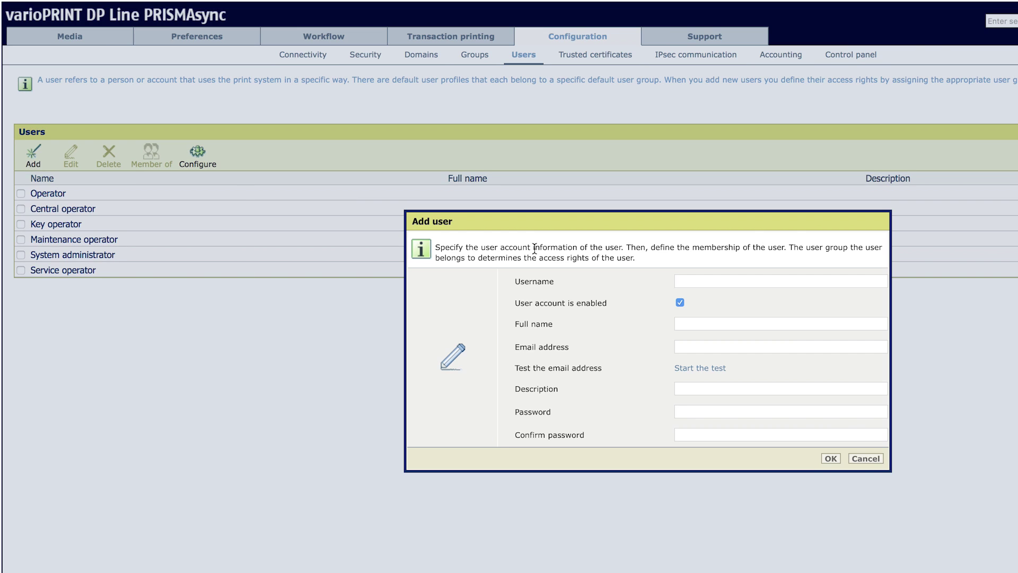
{"action": "left_click", "coordinate": [677, 280]}
{"action": "type", "text": "Shift 1 "}
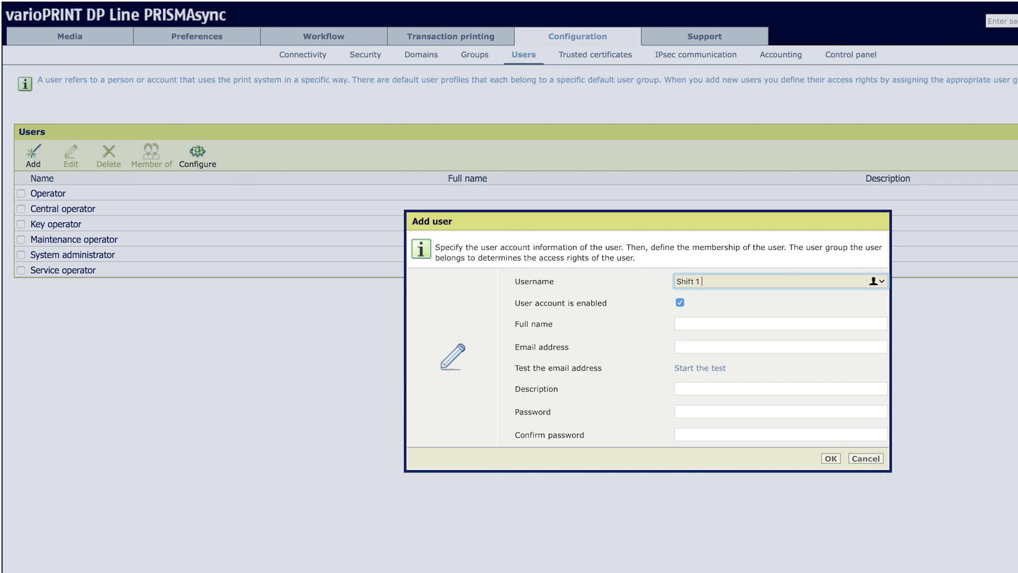
{"action": "type", "text": "Op"}
{"action": "key", "text": "Tab"}
{"action": "type", "text": "S"}
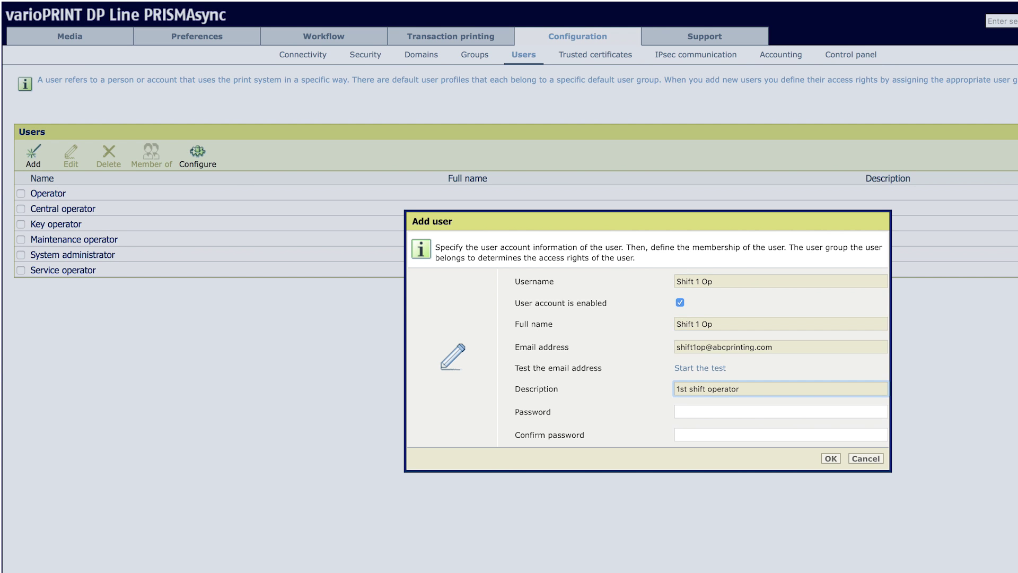
{"action": "key", "text": "Tab"}
{"action": "type", "text": "•••"}
{"action": "key", "text": "Tab"}
{"action": "type", "text": "••"}
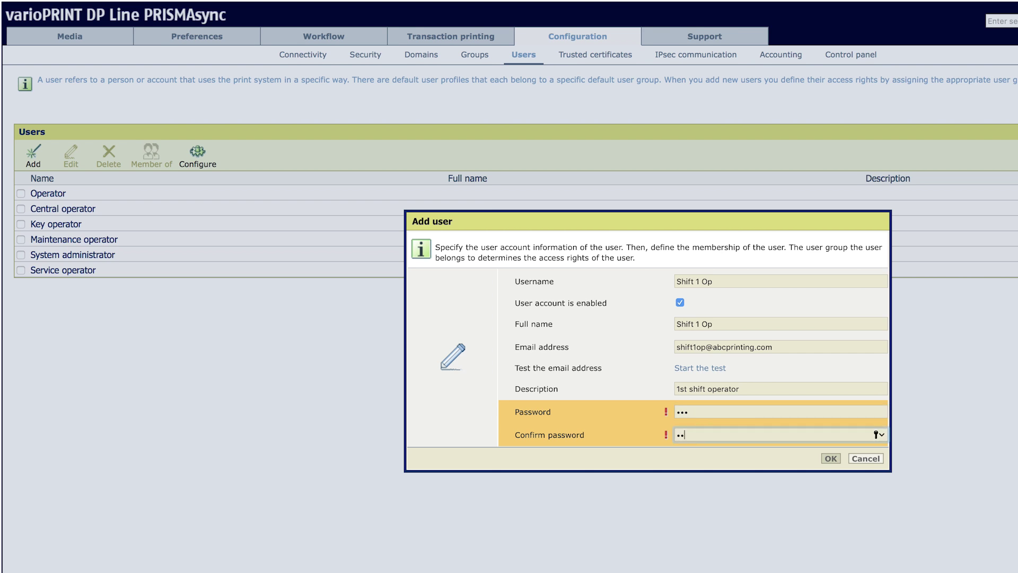
{"action": "left_click", "coordinate": [15, 191]}
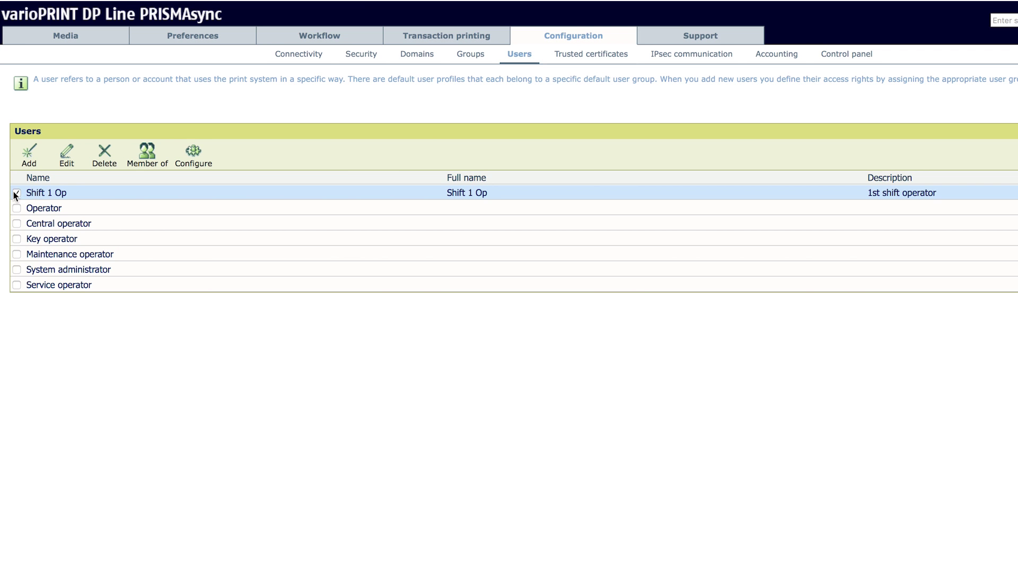
Make user Shift 1 Op a member of the Shift 1 Op group
{"action": "left_click", "coordinate": [154, 157]}
{"action": "left_click", "coordinate": [694, 381]}
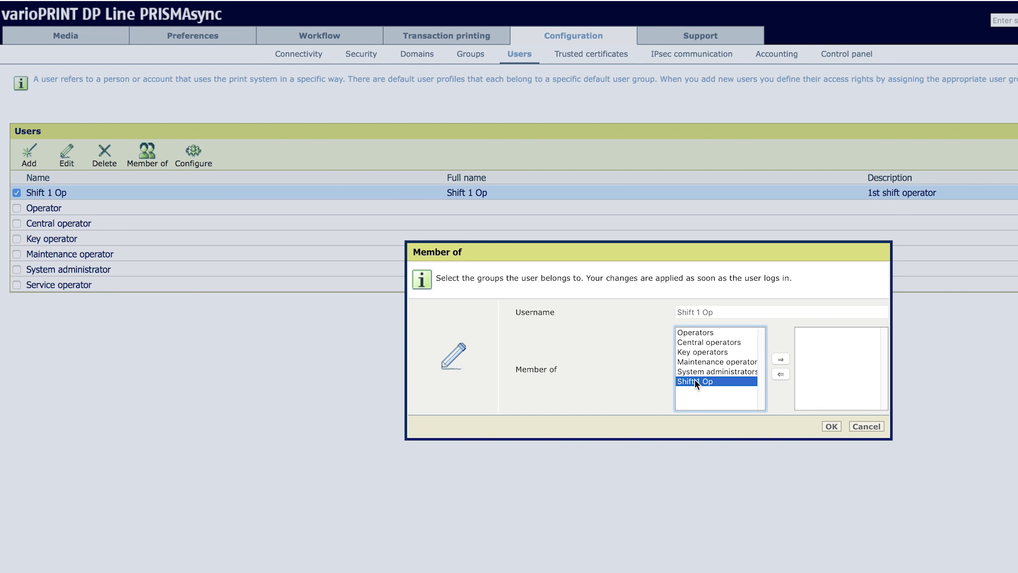
{"action": "left_click", "coordinate": [780, 360]}
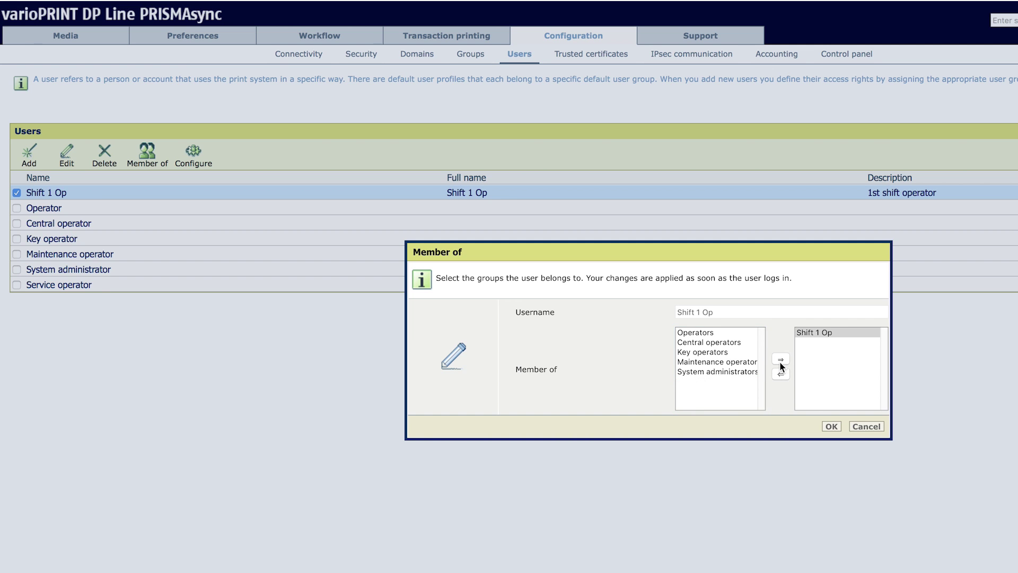
{"action": "left_click", "coordinate": [831, 428]}
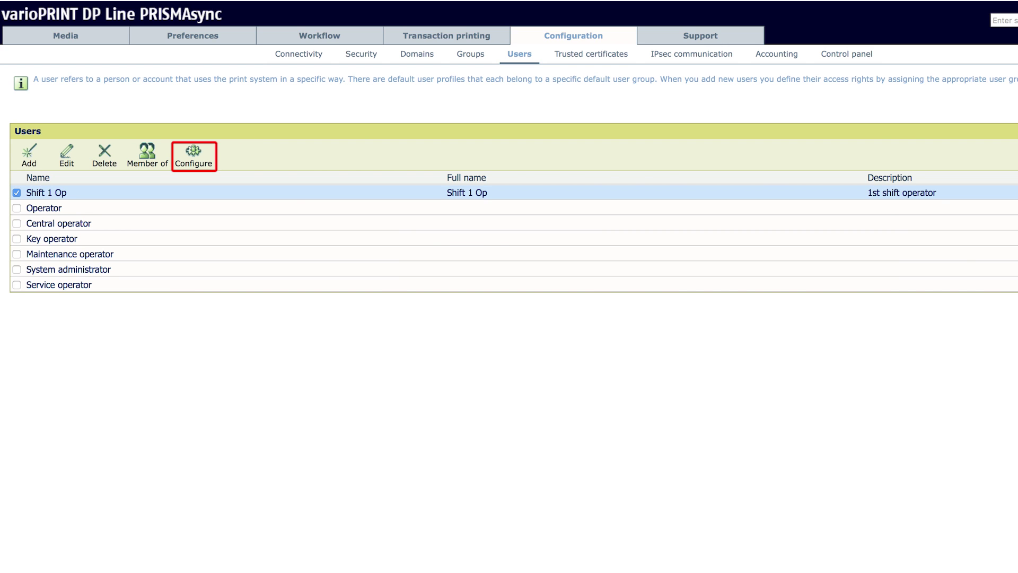
Require login for control panel access, activate the local session timer, and cap password attempts at 3
{"action": "left_click", "coordinate": [784, 286]}
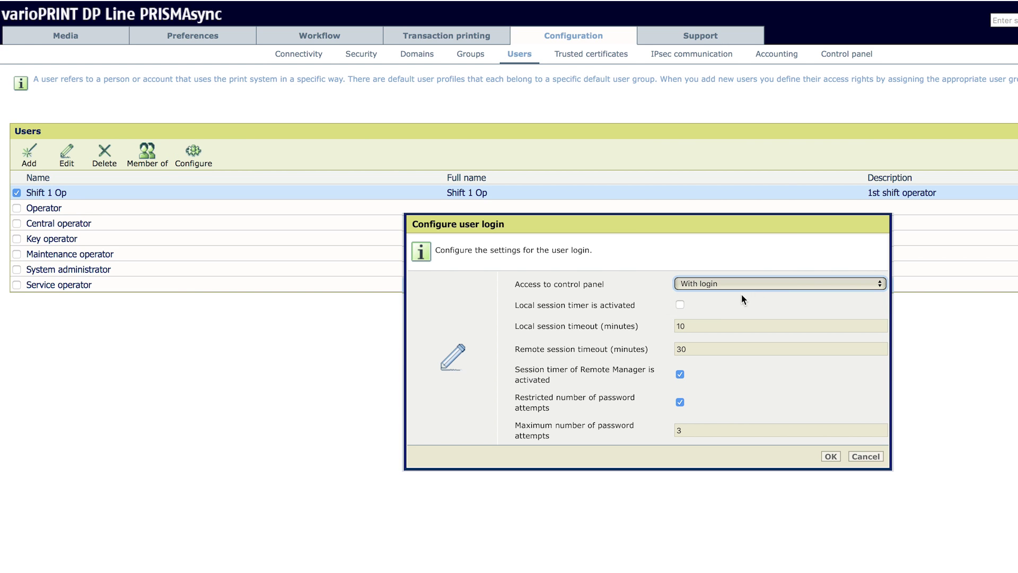
{"action": "left_click", "coordinate": [679, 304]}
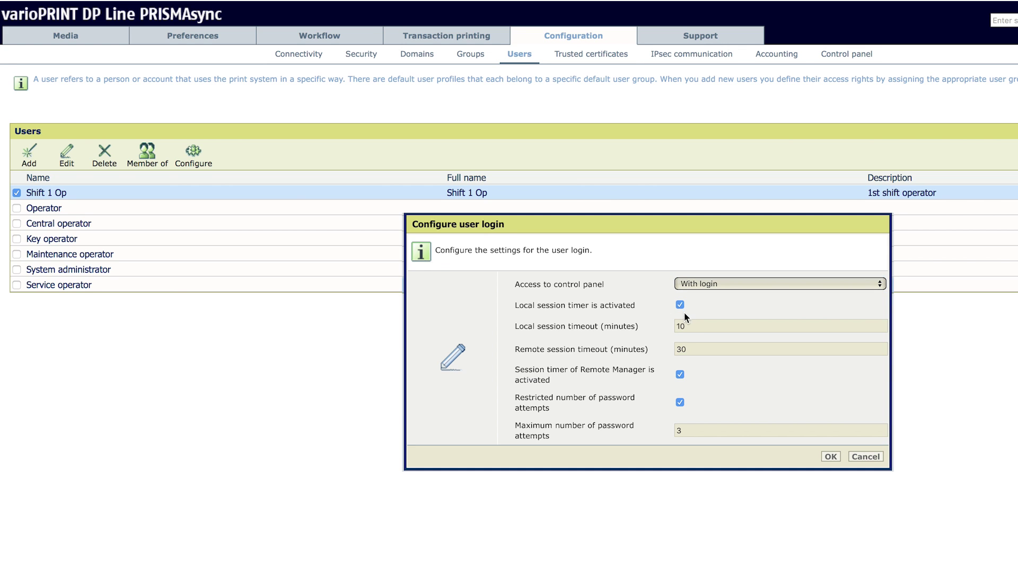
{"action": "left_click", "coordinate": [691, 326]}
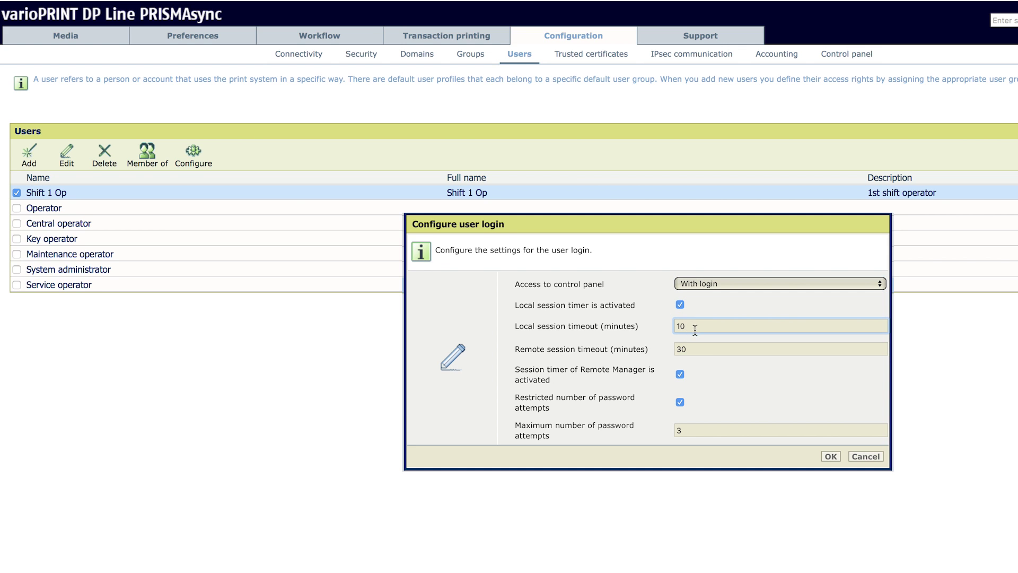
{"action": "left_click", "coordinate": [695, 347]}
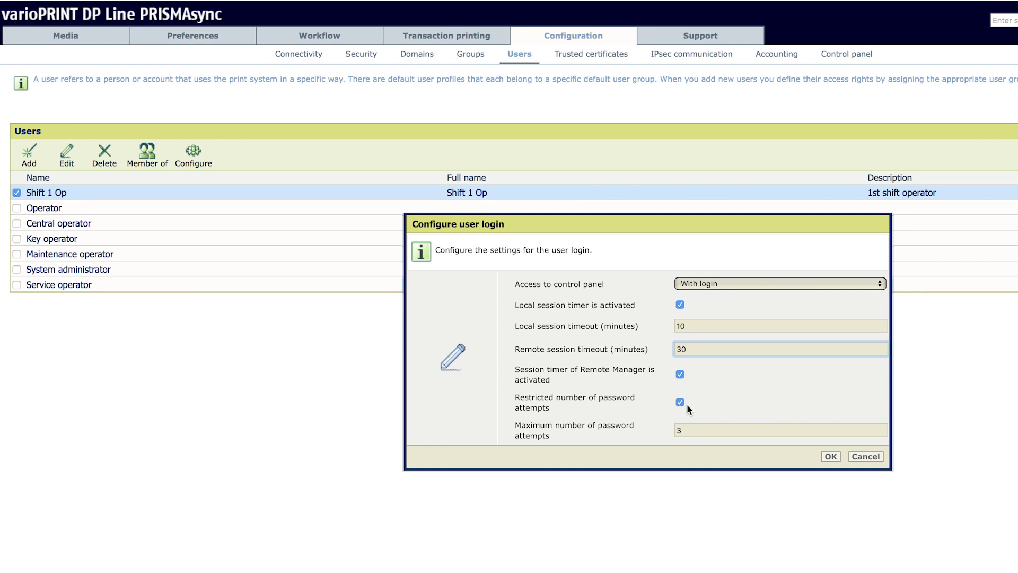
{"action": "left_click", "coordinate": [688, 431]}
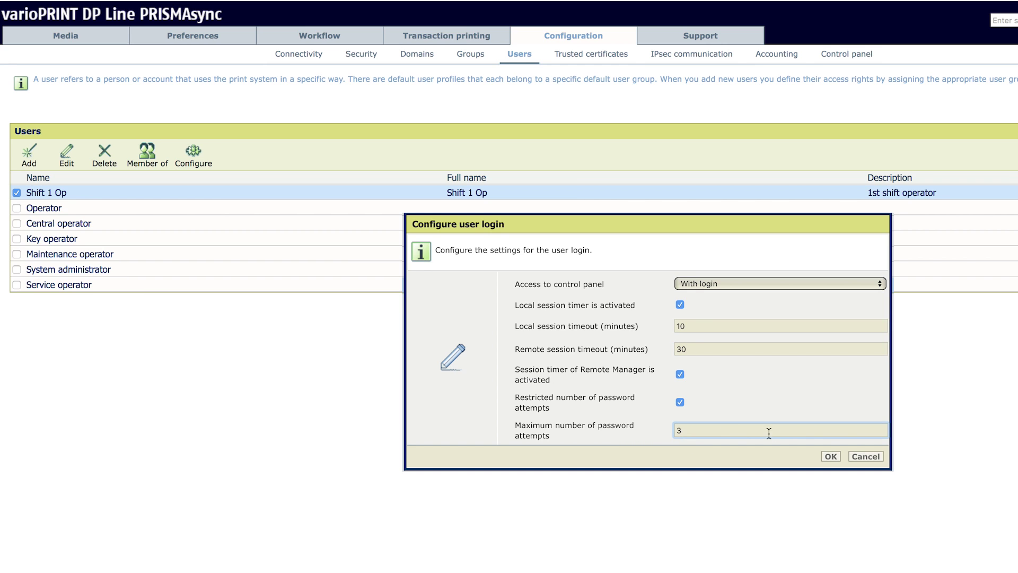
{"action": "left_click", "coordinate": [680, 403]}
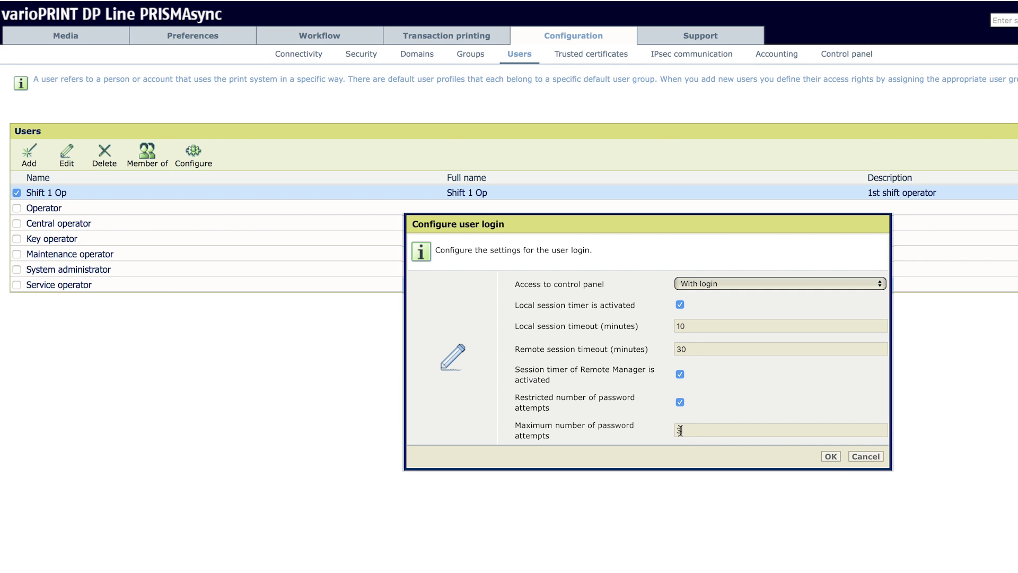
{"action": "left_click", "coordinate": [831, 457]}
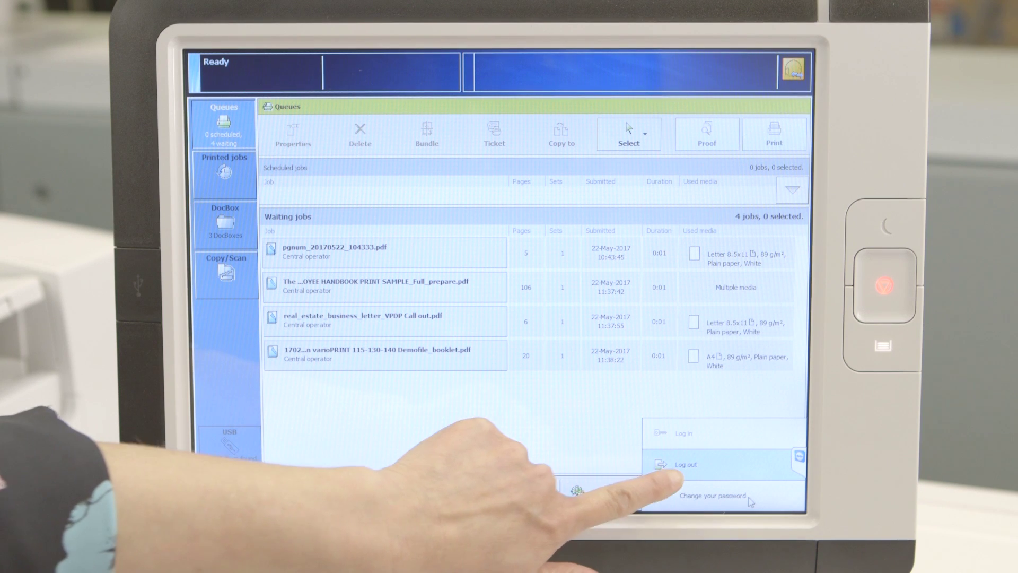
Log out of the control panel and log back in as Shift 1 Op with its password
{"action": "left_click", "coordinate": [678, 464]}
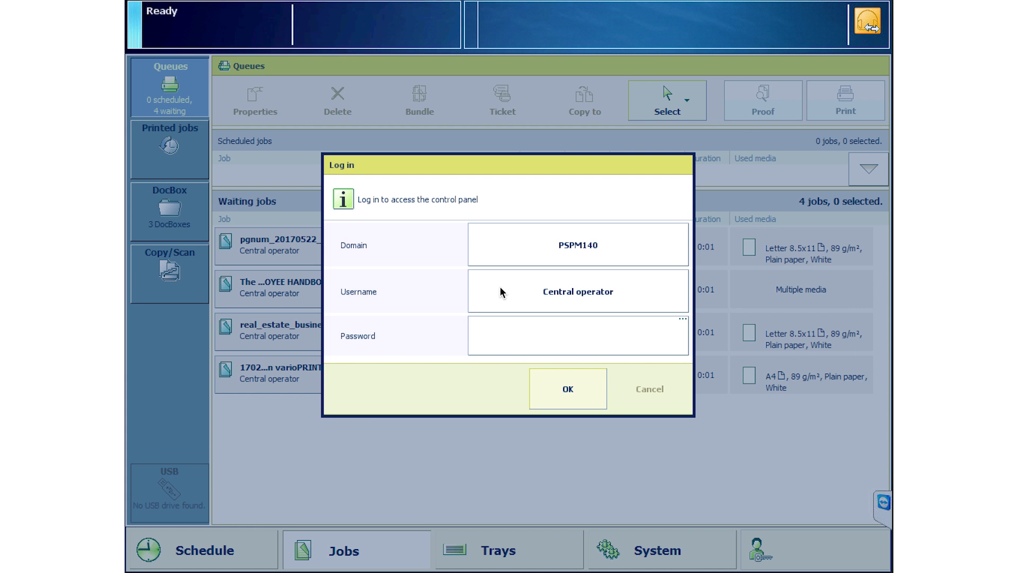
{"action": "left_click", "coordinate": [500, 291]}
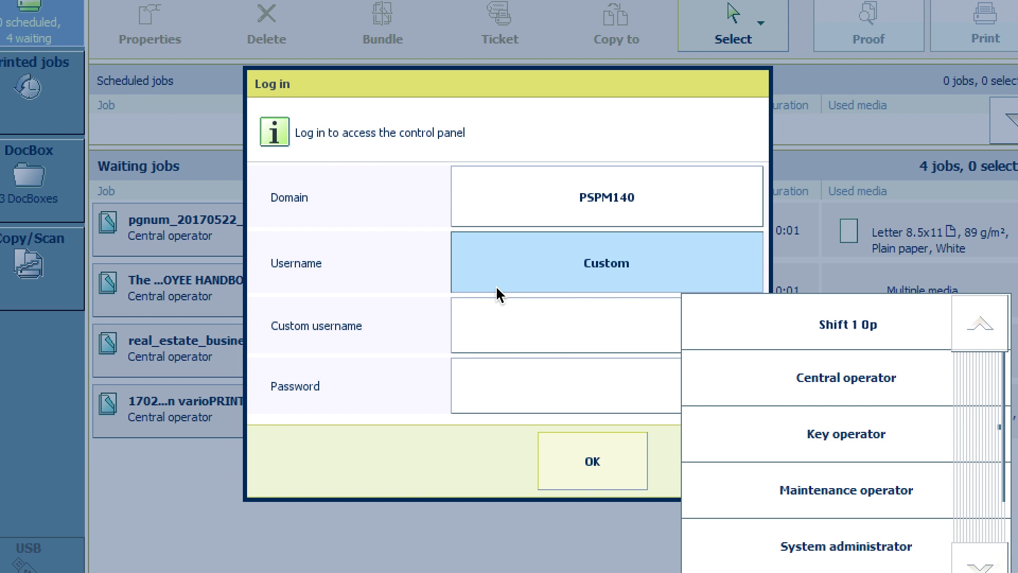
{"action": "left_click", "coordinate": [848, 324]}
{"action": "left_click", "coordinate": [607, 356]}
{"action": "left_click", "coordinate": [184, 94]}
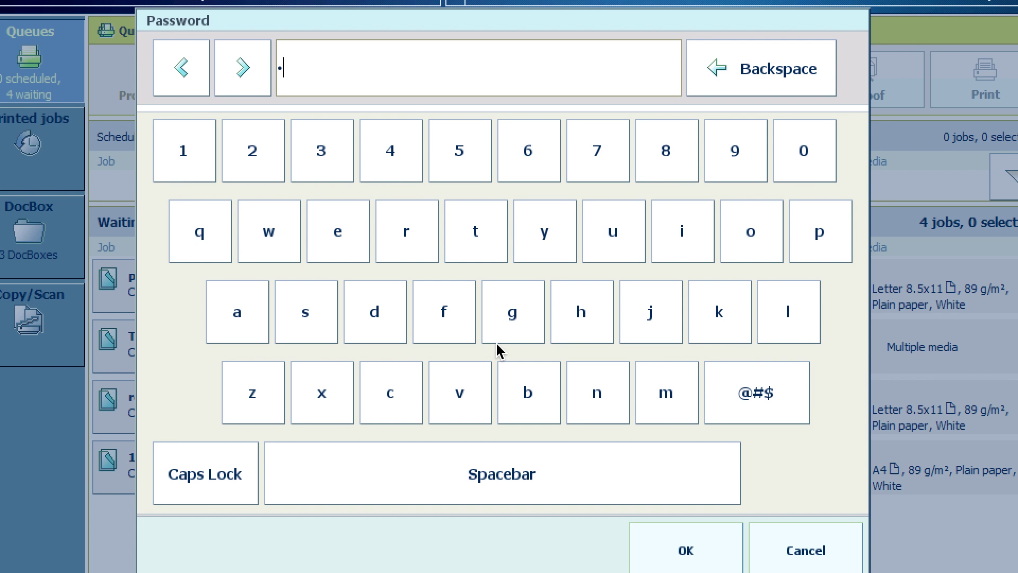
{"action": "type", "text": "••"}
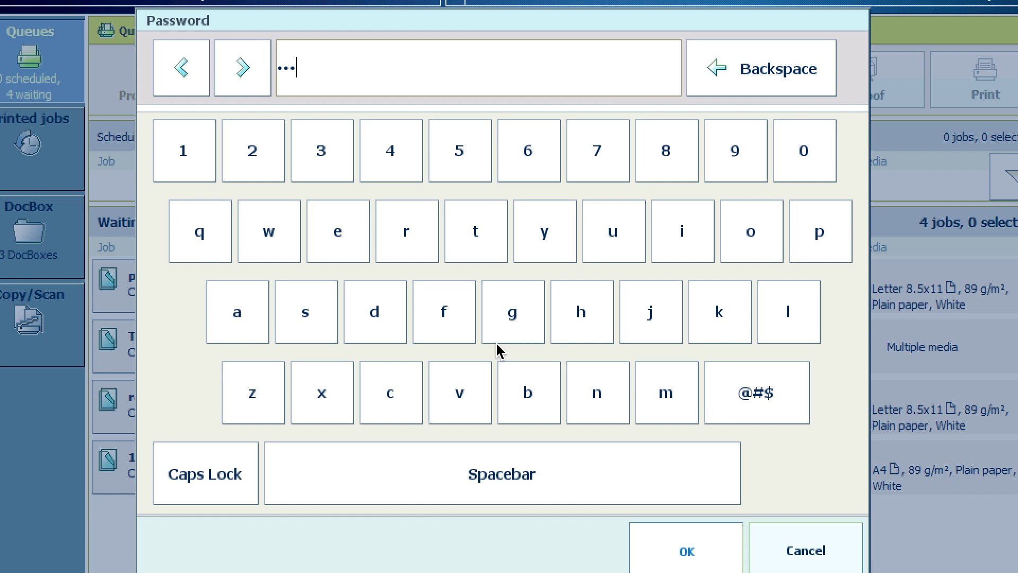
{"action": "key", "text": "Return"}
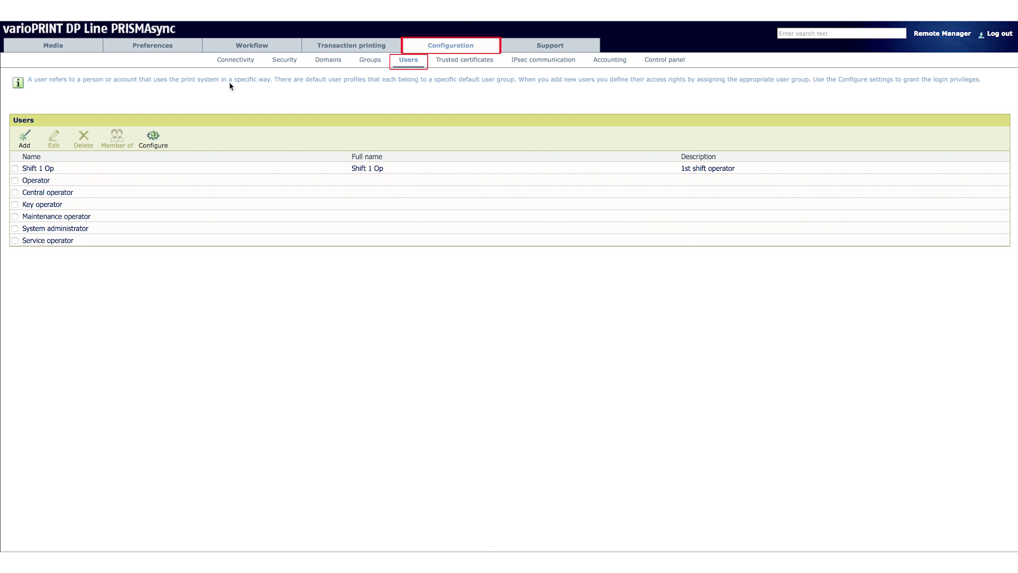
Add a second user account with the person's username, full name, e-mail address and a password
{"action": "left_click", "coordinate": [24, 139]}
{"action": "type", "text": "John Smith"}
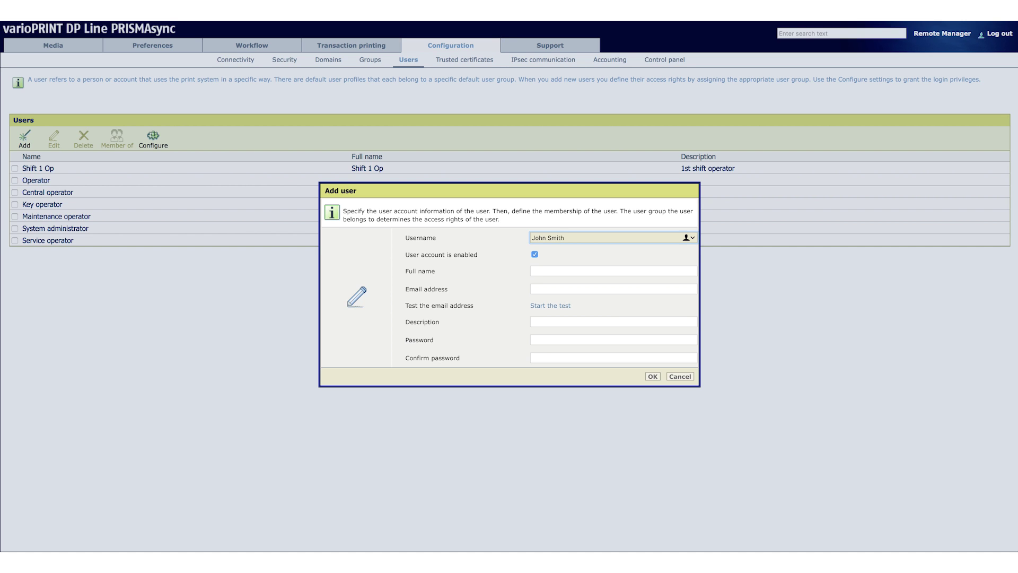
{"action": "key", "text": "Tab"}
{"action": "type", "text": "John Sm"}
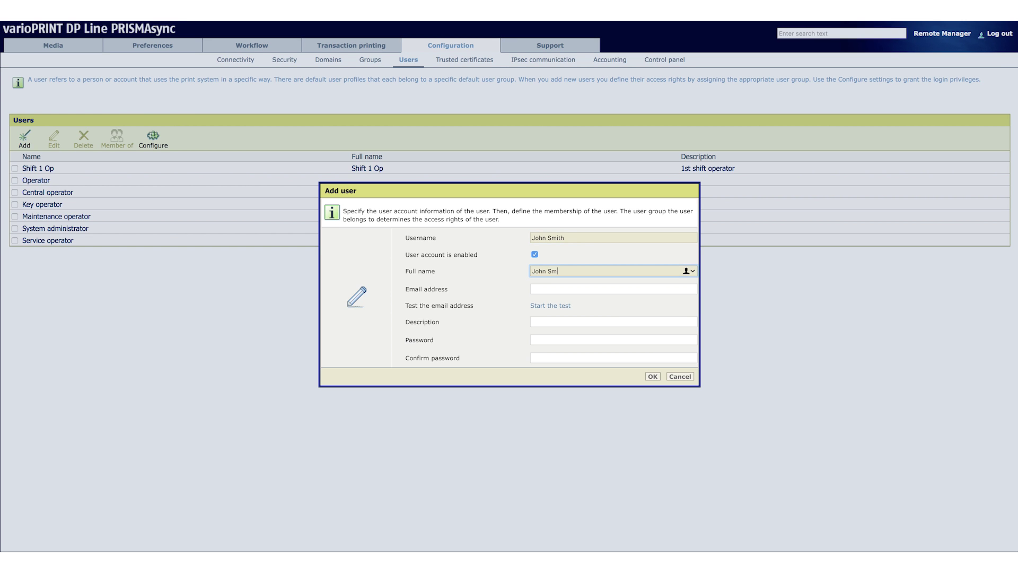
{"action": "type", "text": "ith"}
{"action": "key", "text": "Tab"}
{"action": "left_click", "coordinate": [609, 339]}
{"action": "type", "text": "123"}
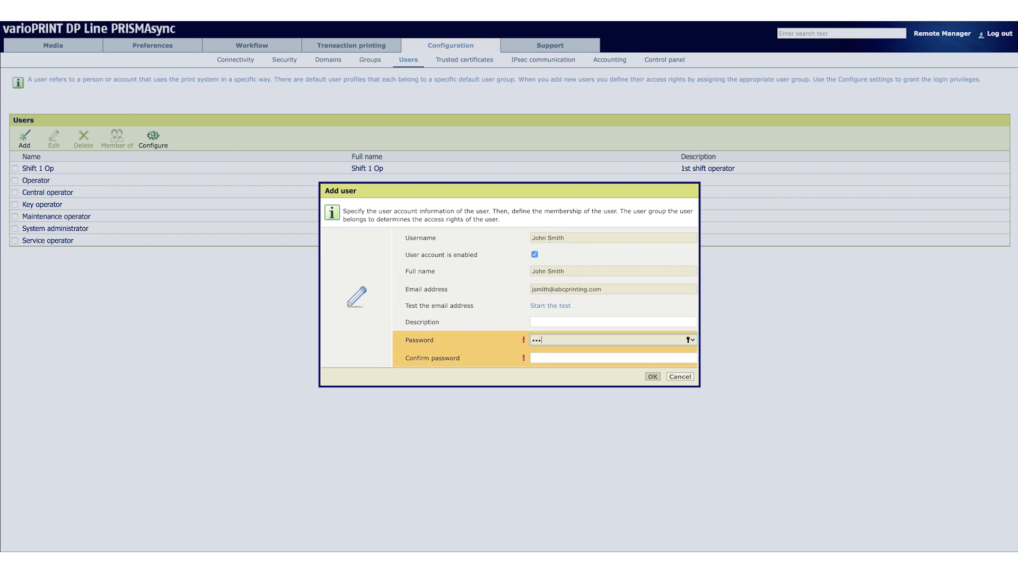
{"action": "left_click", "coordinate": [545, 356]}
{"action": "type", "text": "123"}
{"action": "left_click", "coordinate": [652, 376]}
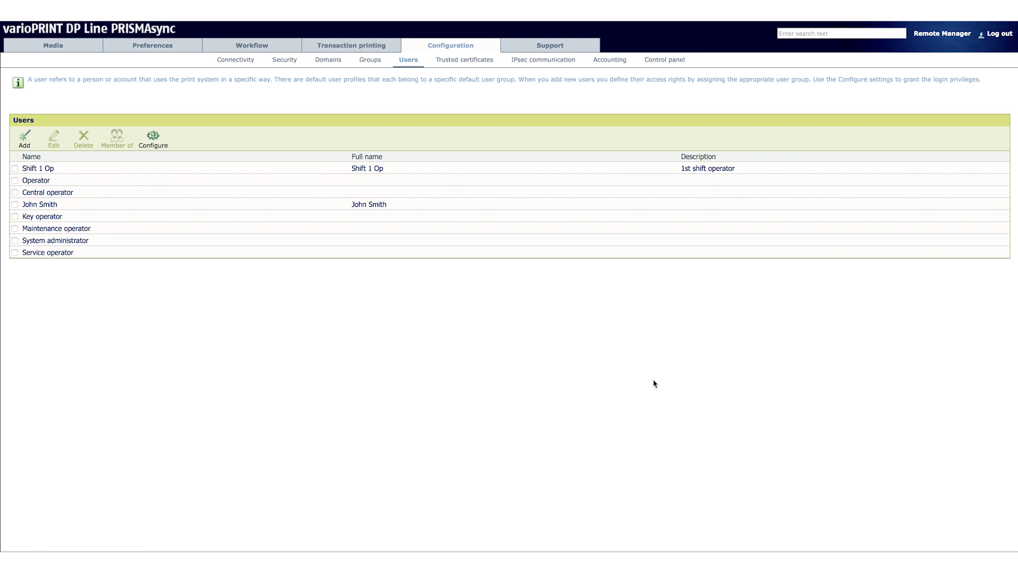
Make the new user a member of the Operators group
{"action": "left_click", "coordinate": [38, 203]}
{"action": "left_click", "coordinate": [116, 139]}
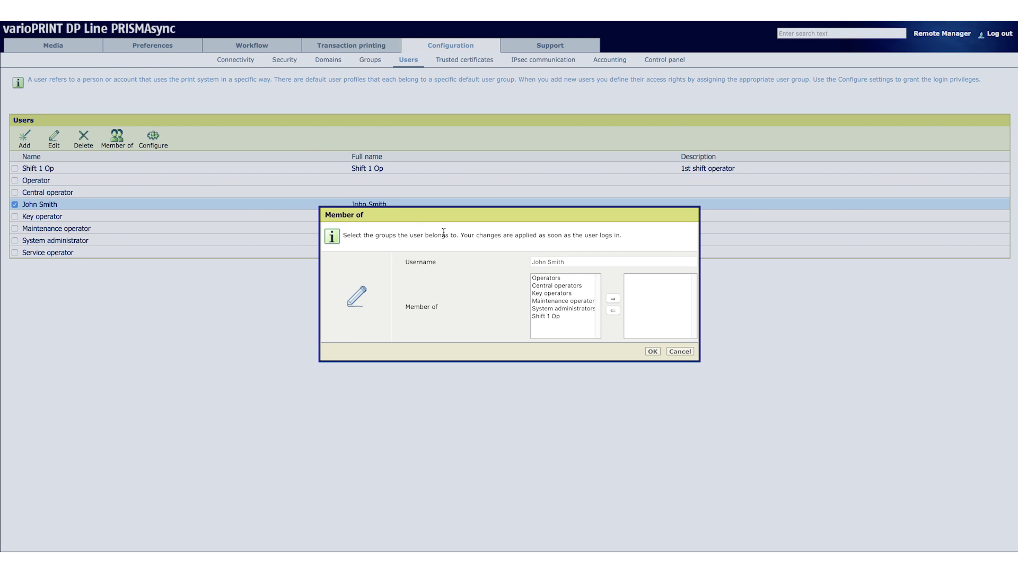
{"action": "left_click", "coordinate": [550, 278]}
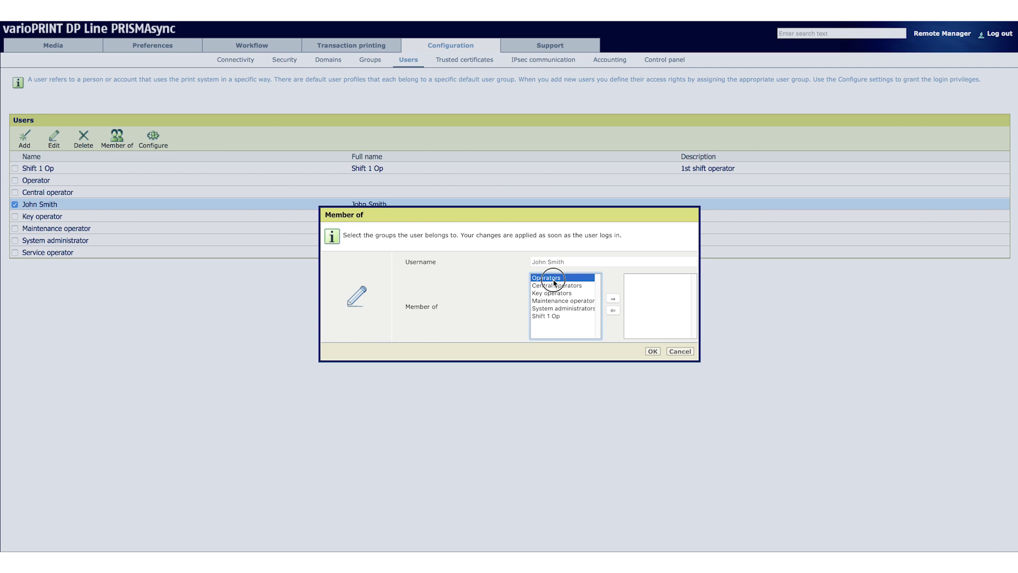
{"action": "left_click", "coordinate": [614, 299]}
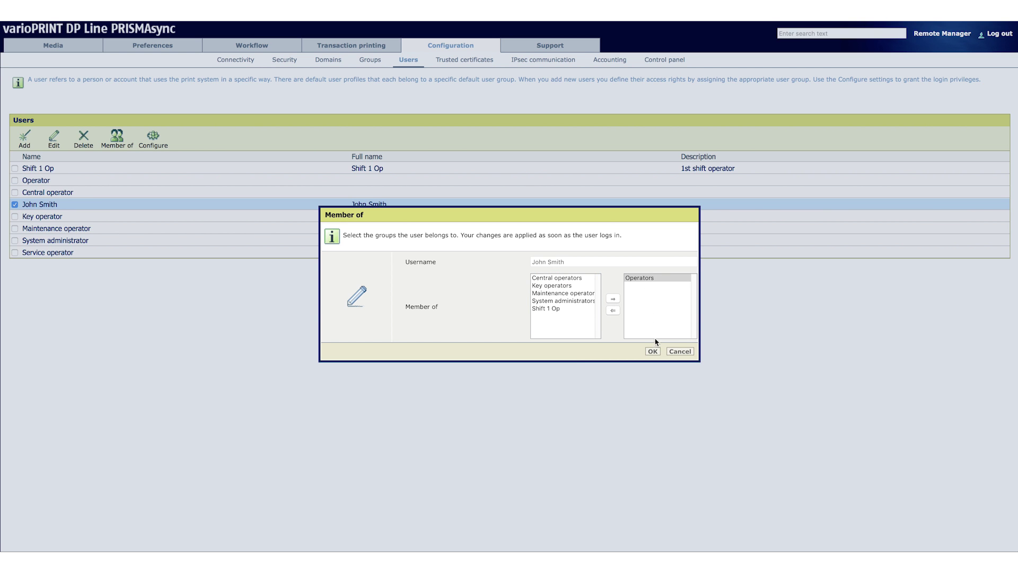
{"action": "left_click", "coordinate": [654, 352]}
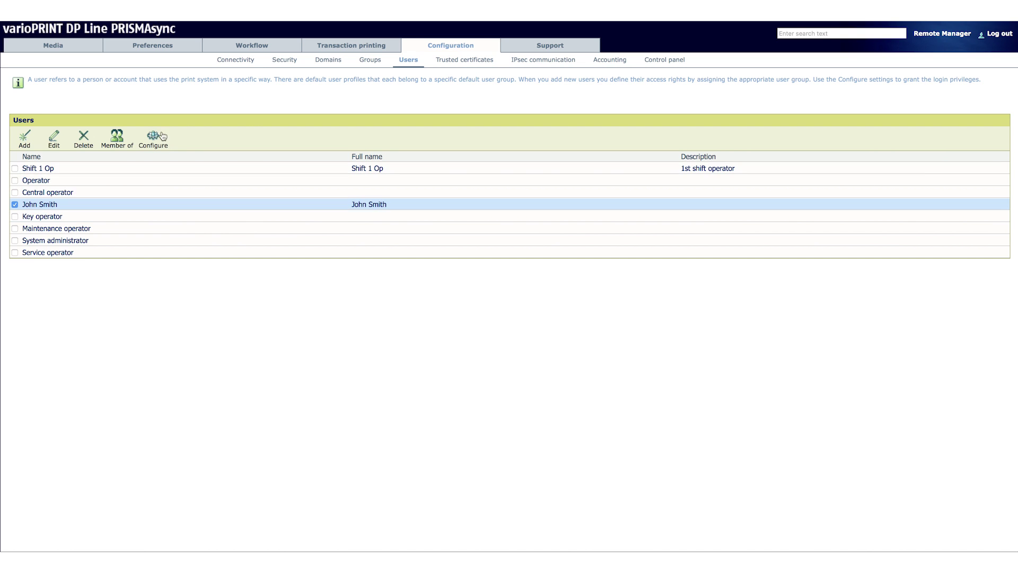
In the login settings, keep control panel access 'With login' and password attempts restricted to 3
{"action": "left_click", "coordinate": [153, 139]}
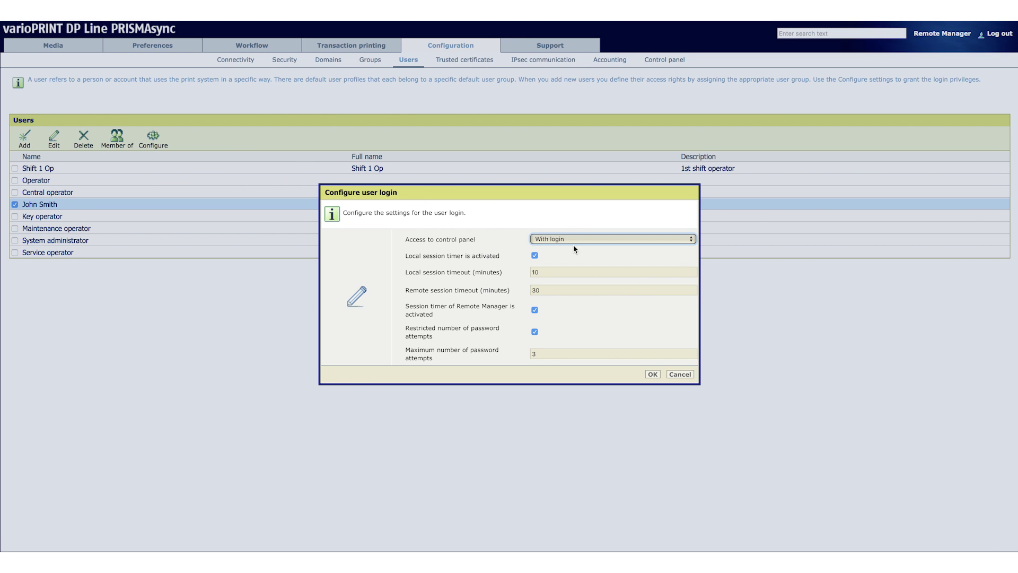
{"action": "left_click", "coordinate": [578, 240]}
{"action": "left_click", "coordinate": [579, 239]}
{"action": "left_click", "coordinate": [534, 331]}
{"action": "left_click", "coordinate": [534, 332]}
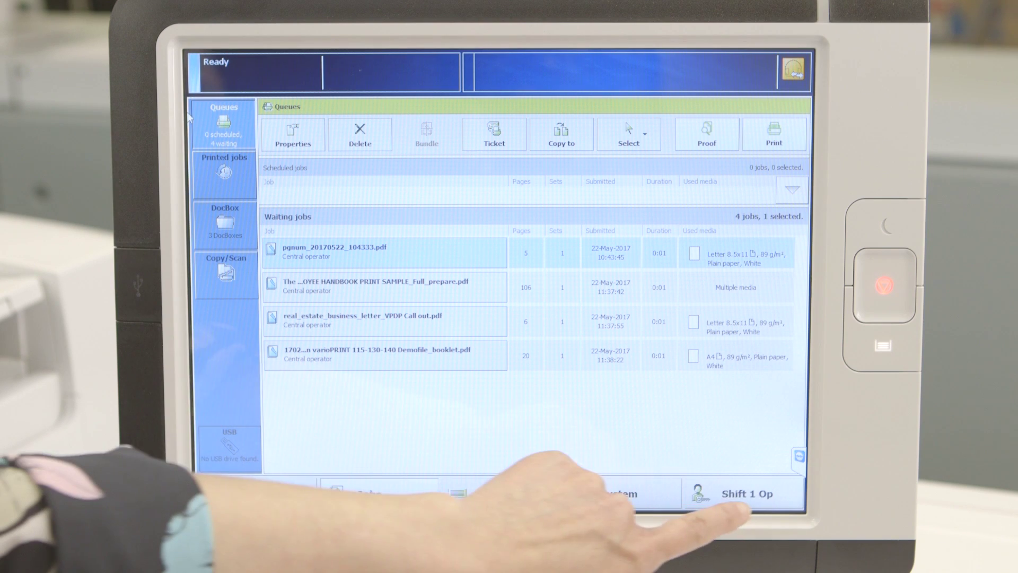
Log the Shift 1 Op user out of the control panel
{"action": "left_click", "coordinate": [746, 494]}
{"action": "left_click", "coordinate": [684, 464]}
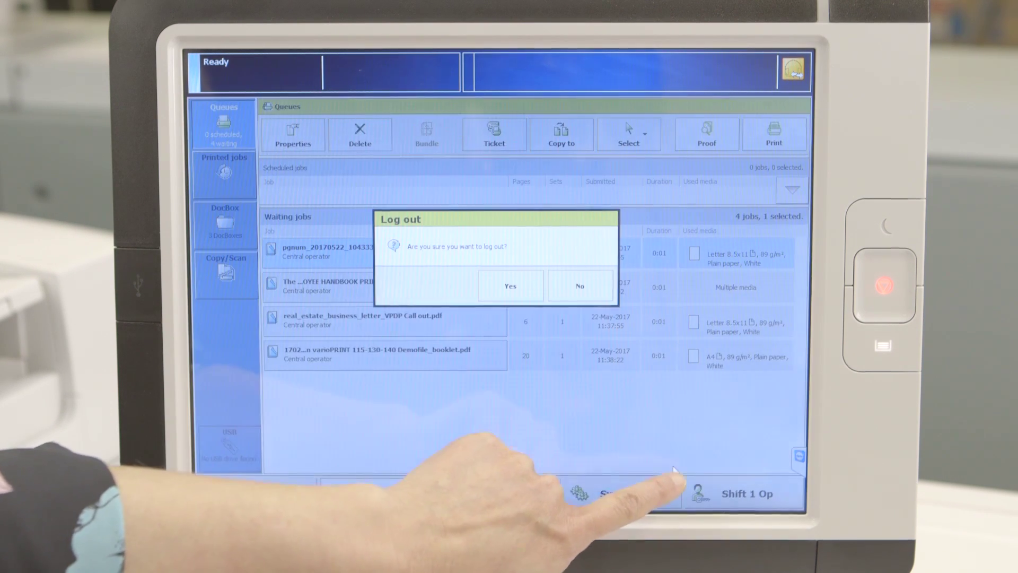
{"action": "left_click", "coordinate": [501, 282]}
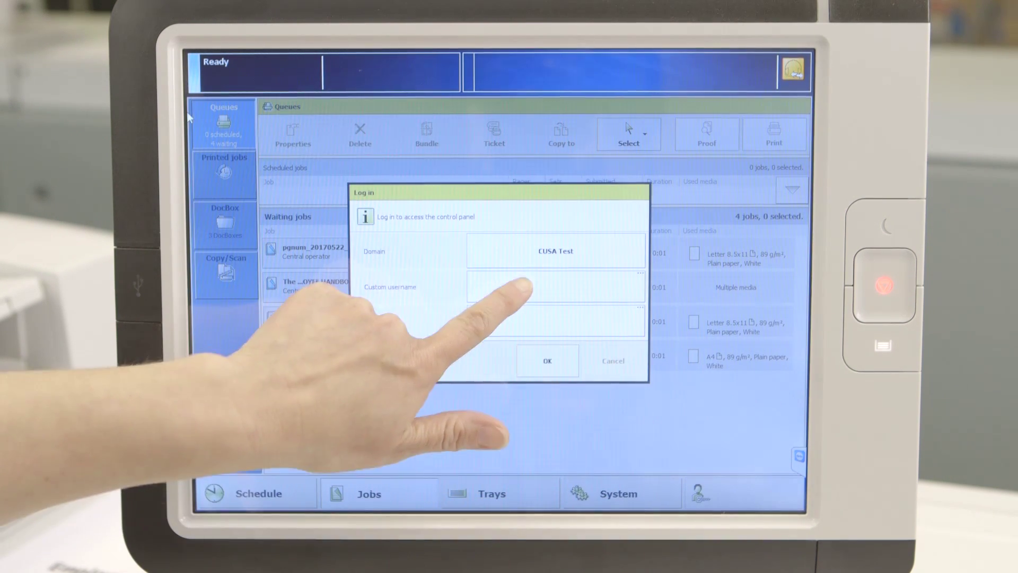
Log in to domain PSPM140 as the new user via a custom username and password
{"action": "left_click", "coordinate": [517, 254]}
{"action": "left_click", "coordinate": [667, 315]}
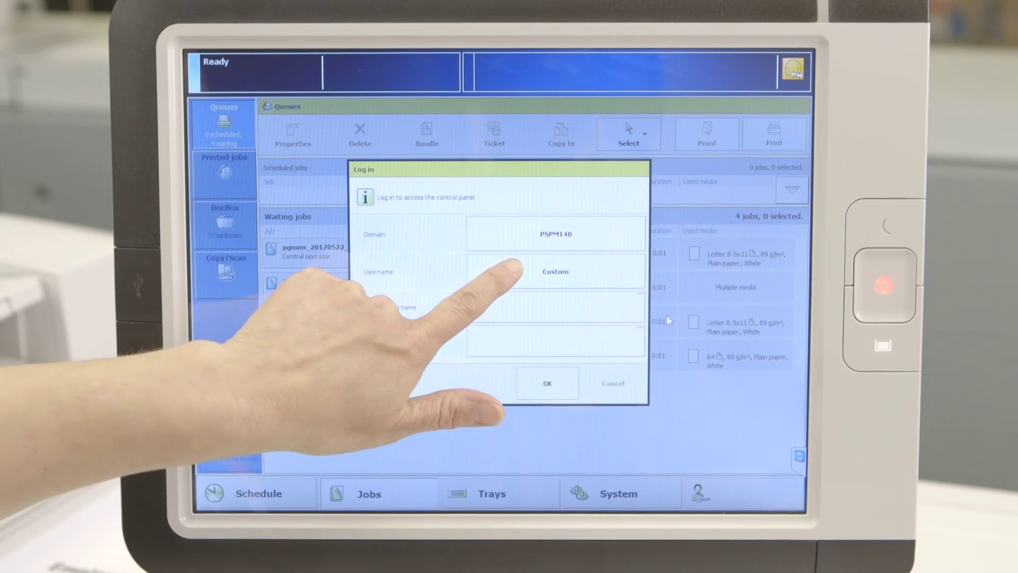
{"action": "left_click", "coordinate": [508, 268]}
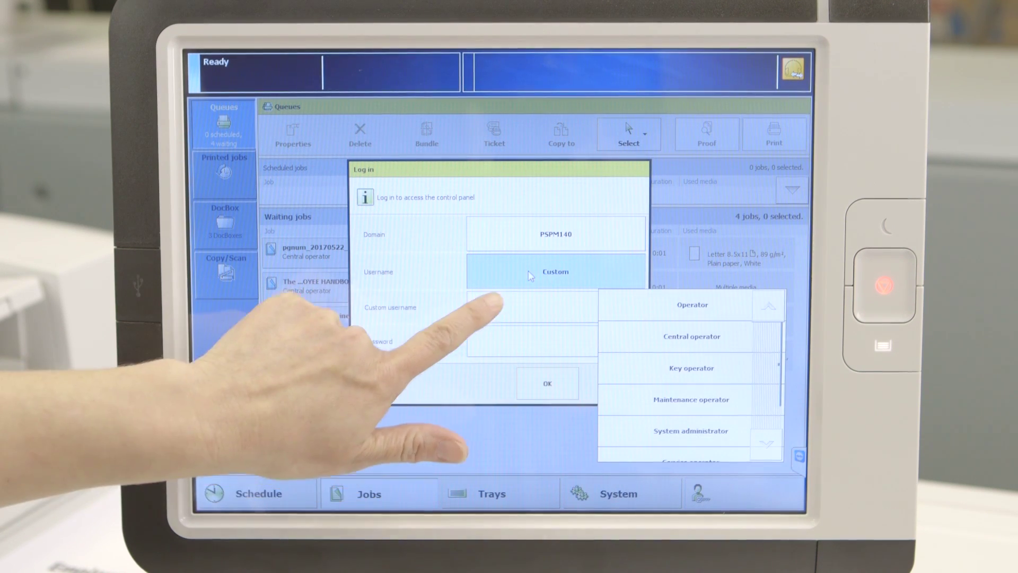
{"action": "left_click", "coordinate": [528, 270]}
{"action": "left_click", "coordinate": [497, 307]}
{"action": "left_click", "coordinate": [340, 359]}
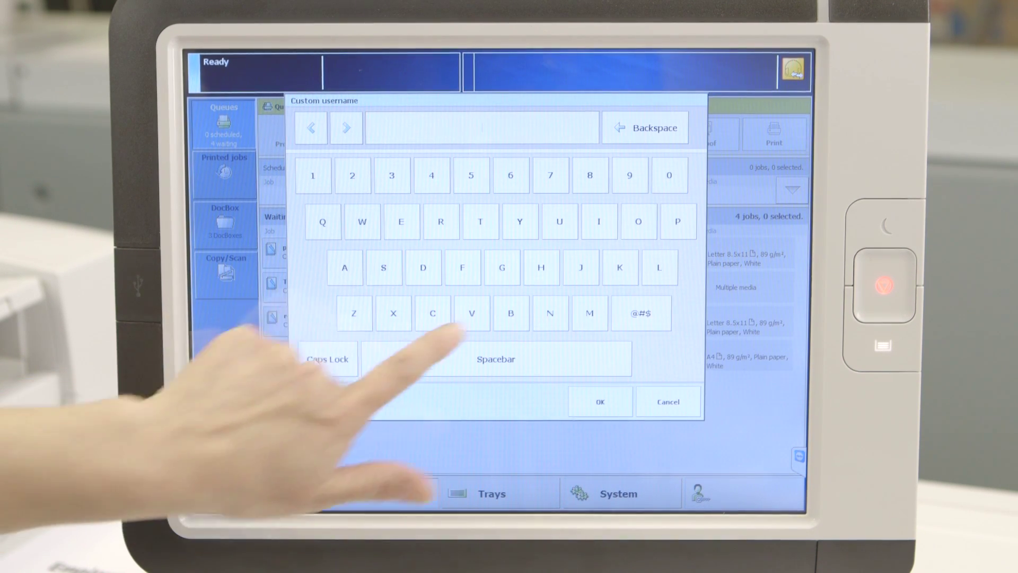
{"action": "left_click", "coordinate": [581, 268]}
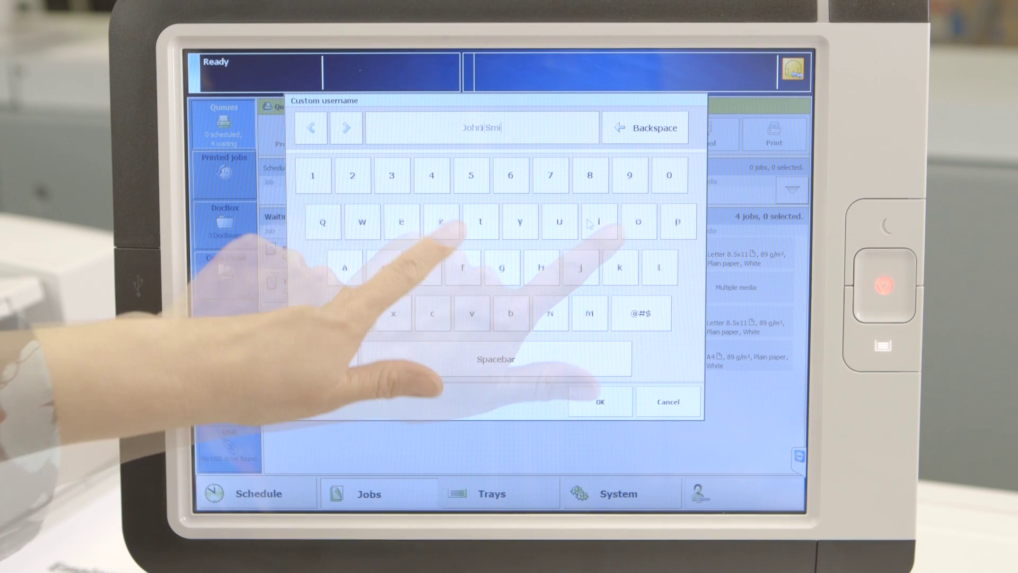
{"action": "left_click", "coordinate": [480, 221]}
{"action": "left_click", "coordinate": [541, 267]}
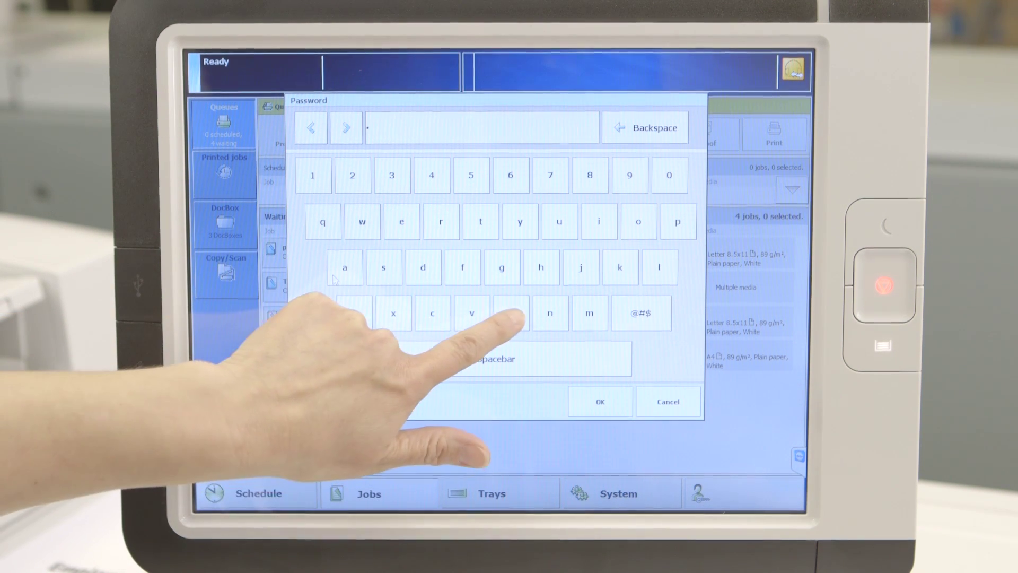
{"action": "left_click", "coordinate": [600, 401]}
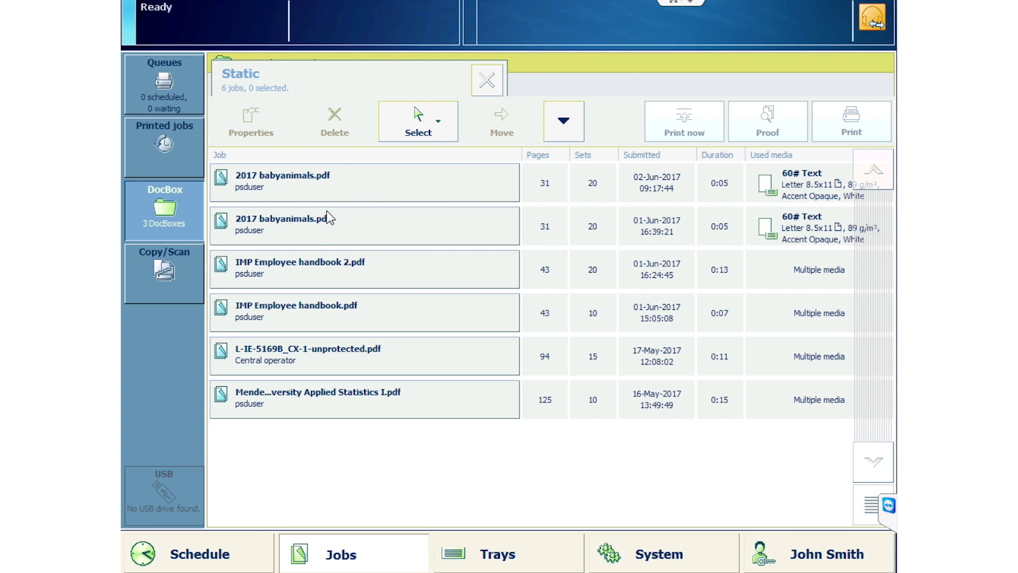
Select both 2017 babyanimals.pdf jobs in the Static DocBox
{"action": "left_click", "coordinate": [331, 189]}
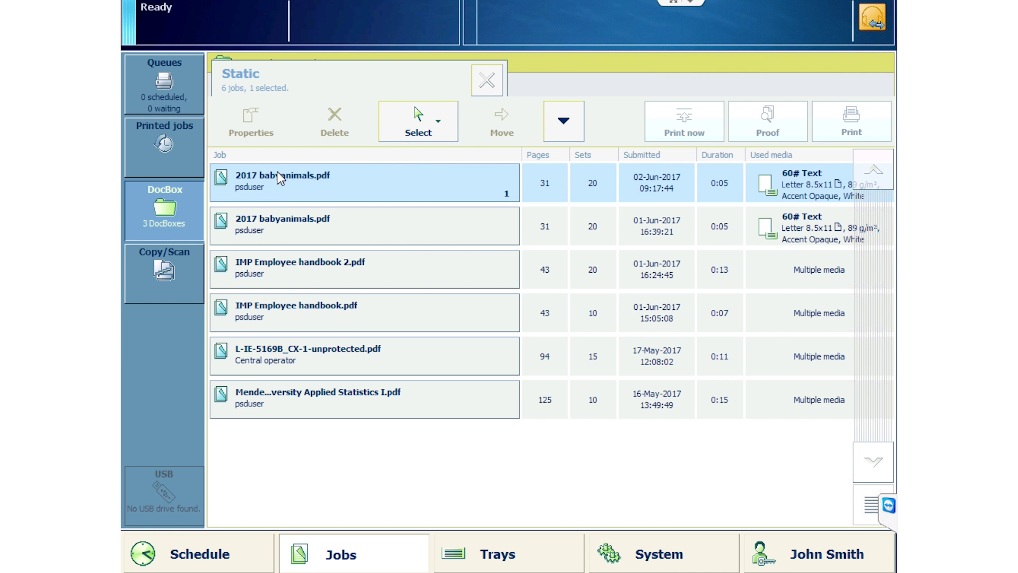
{"action": "left_click", "coordinate": [272, 222]}
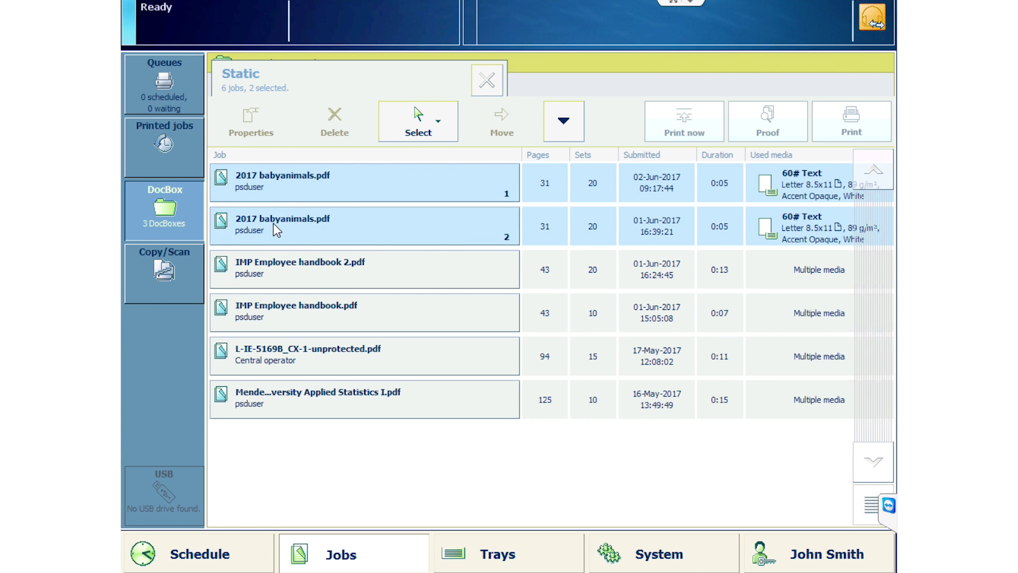
{"action": "left_click", "coordinate": [280, 192]}
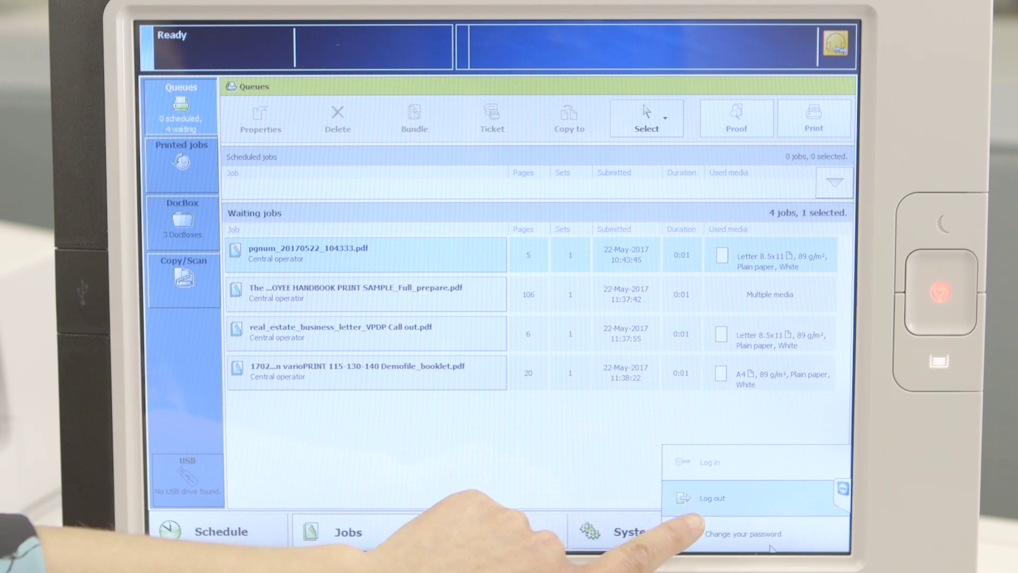
Log in again as Central operator and open Properties of job pgnum_20170522_104333.pdf
{"action": "left_click", "coordinate": [688, 506]}
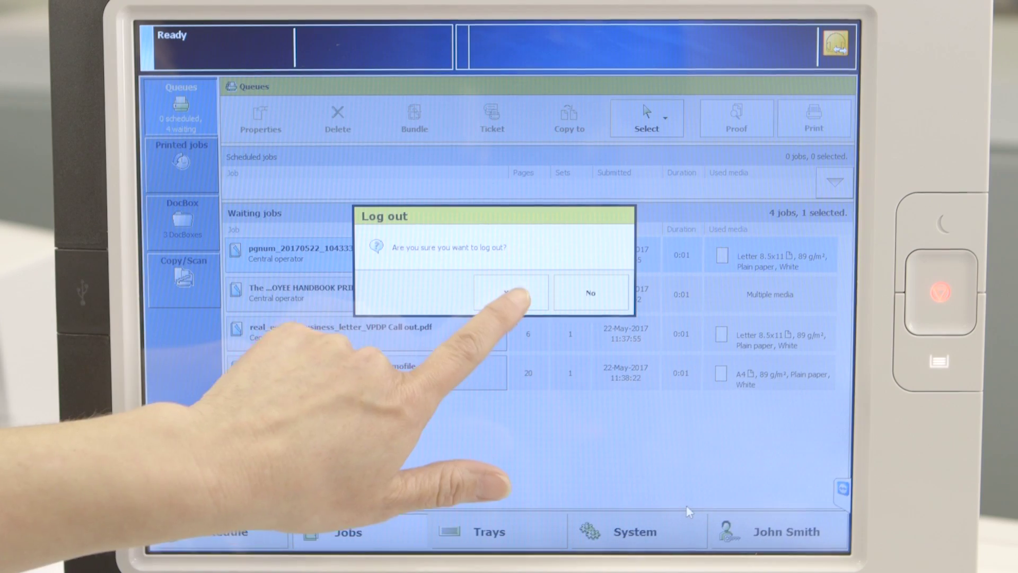
{"action": "left_click", "coordinate": [510, 293]}
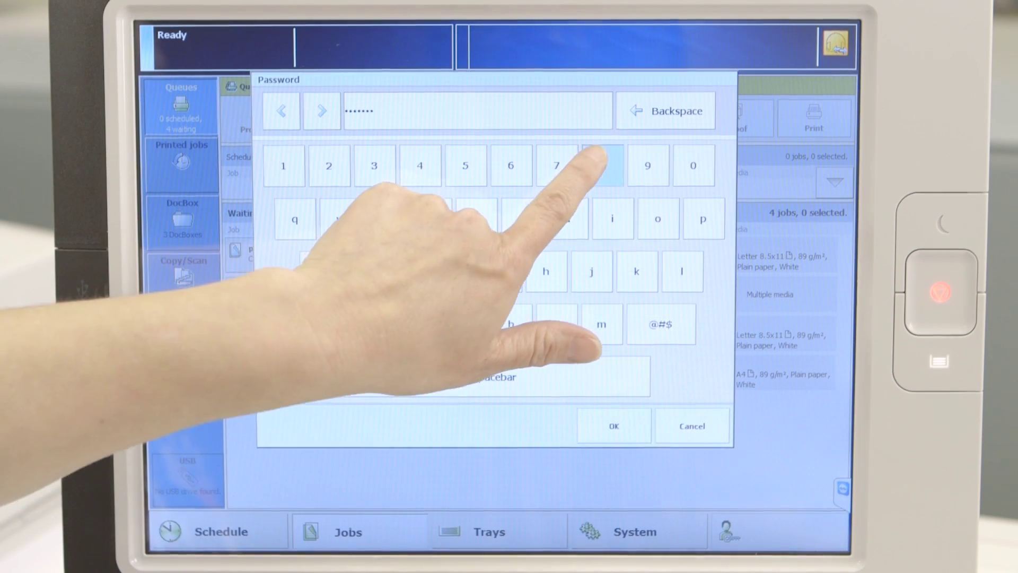
{"action": "left_click", "coordinate": [593, 164]}
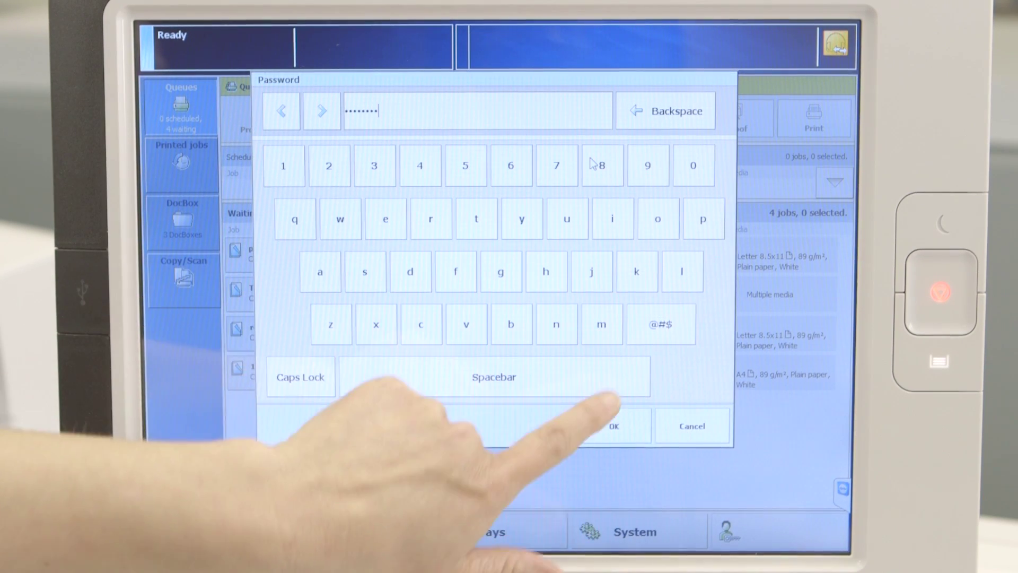
{"action": "left_click", "coordinate": [609, 418]}
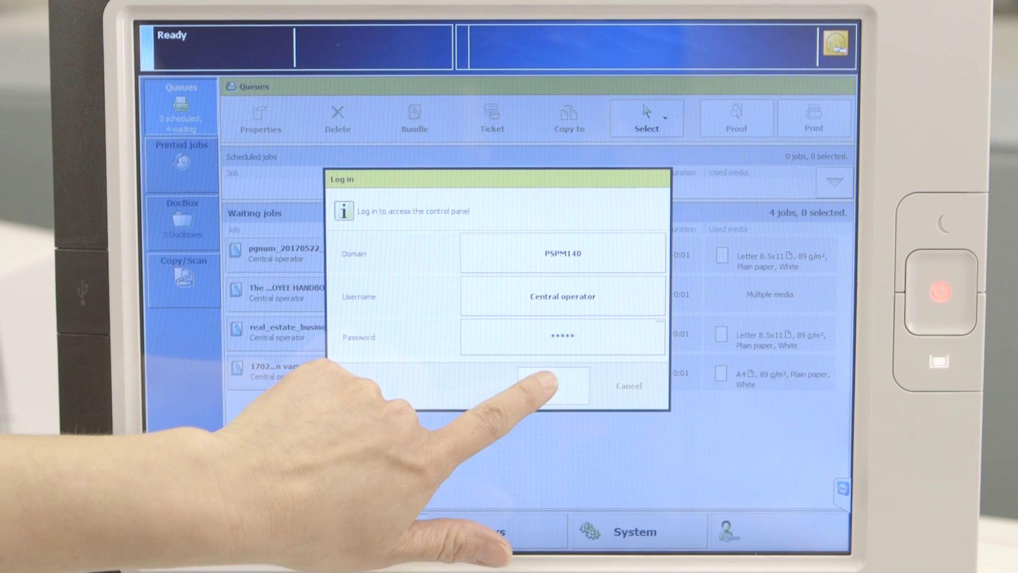
{"action": "left_click", "coordinate": [541, 387]}
{"action": "left_click", "coordinate": [268, 260]}
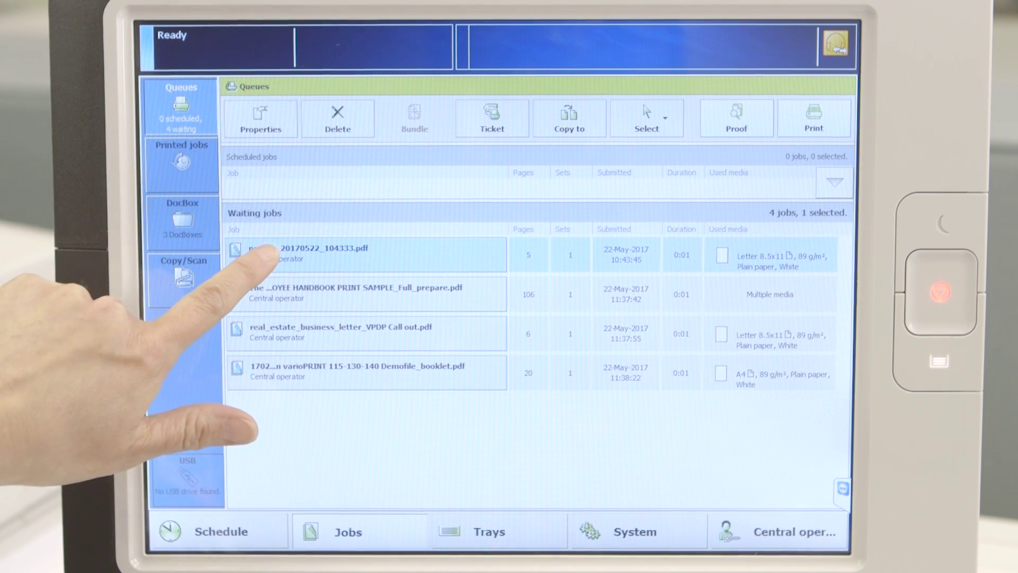
{"action": "left_click", "coordinate": [249, 126]}
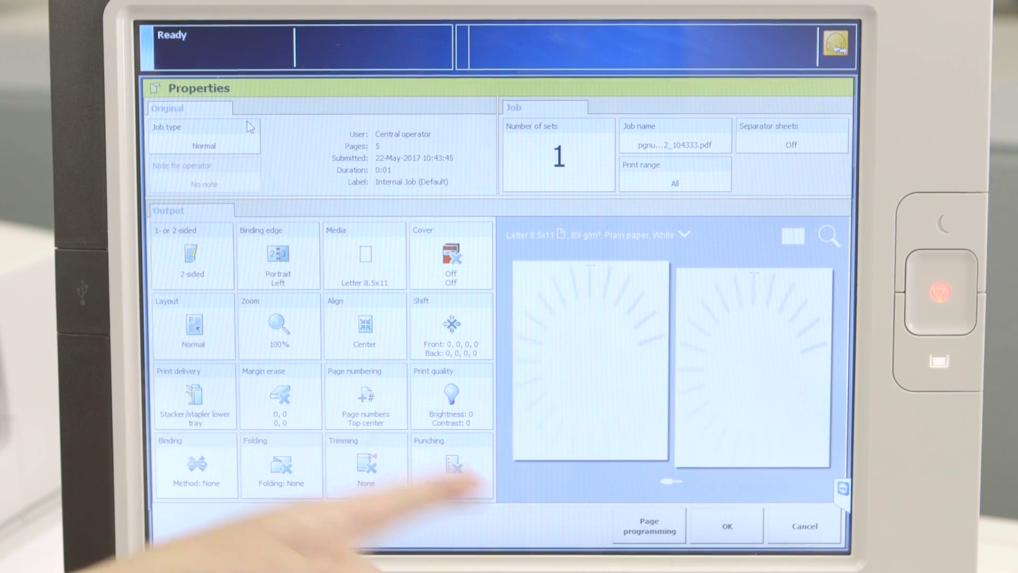